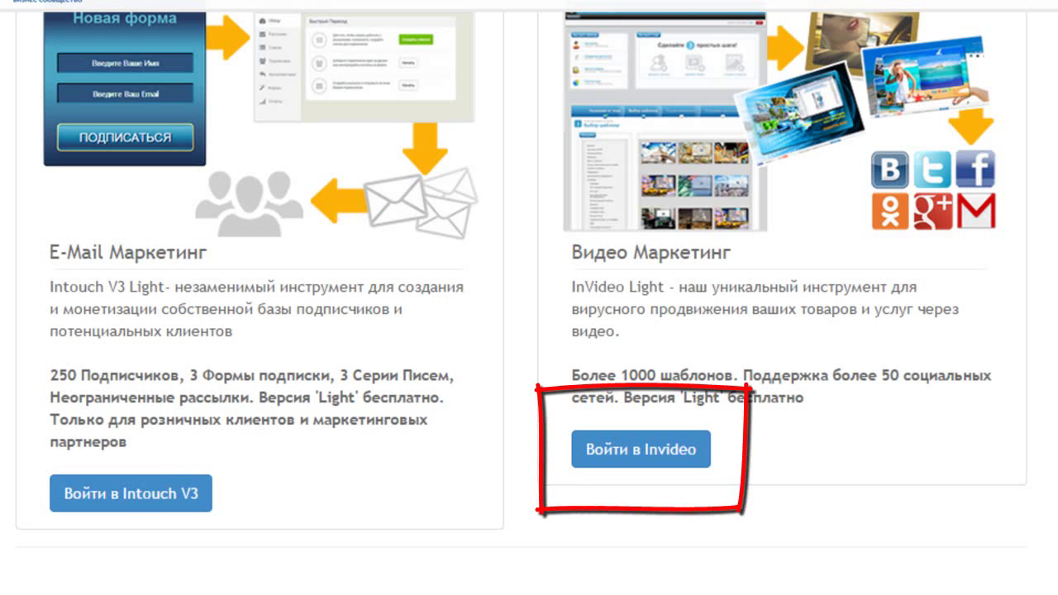
Enter InVideo Light from the product page with Войти в Invideo to reach the home dashboard.
{"action": "left_click", "coordinate": [633, 451]}
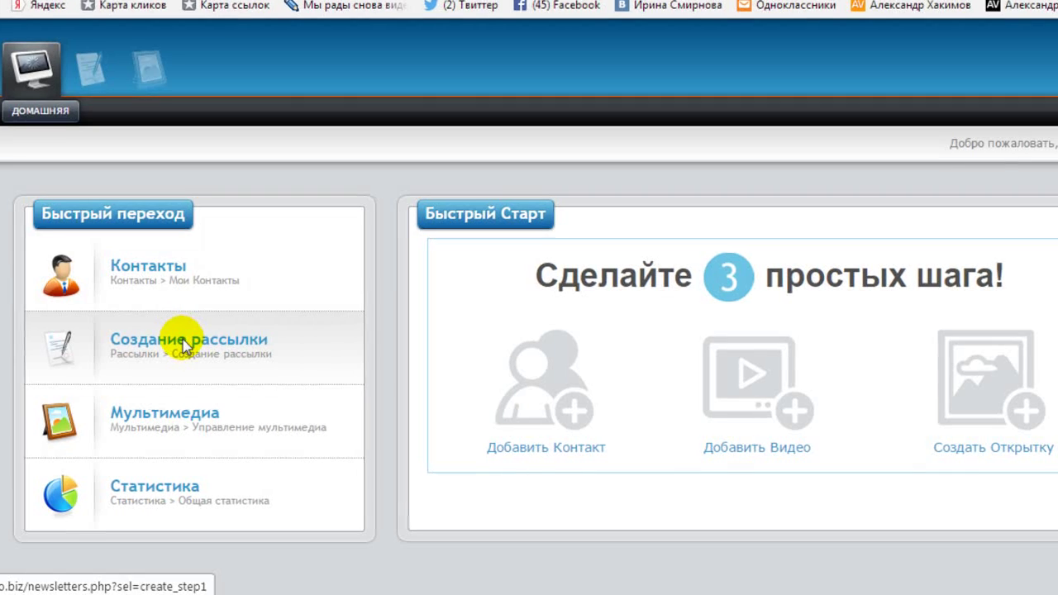
Create a new mailing with heading 'Поздравление с Новым Годом!' and subject '2015 год'.
{"action": "left_click", "coordinate": [185, 343]}
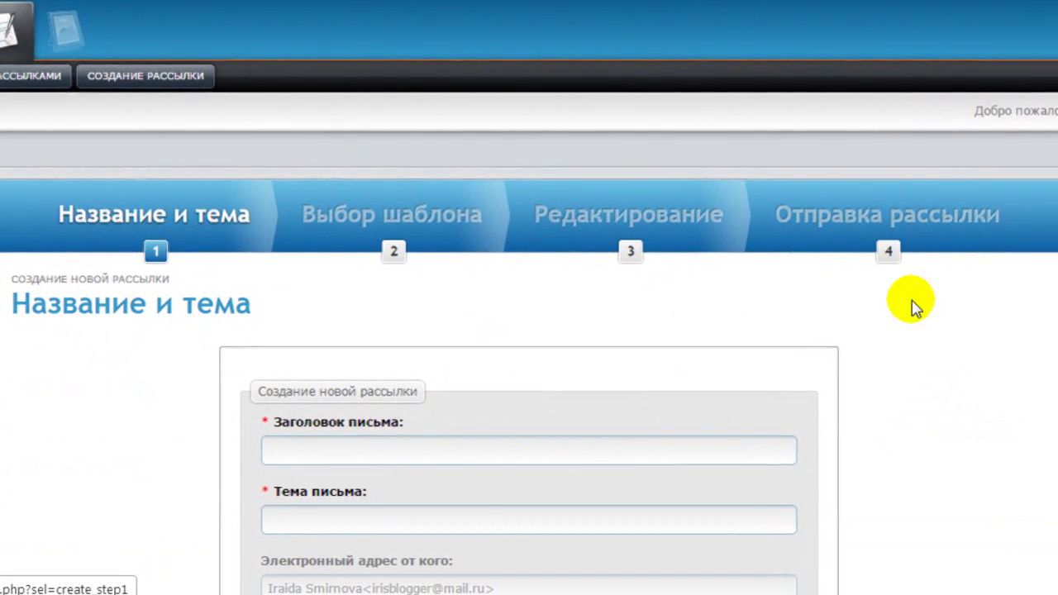
{"action": "scroll", "coordinate": [914, 306], "scroll_direction": "down", "scroll_amount": 3}
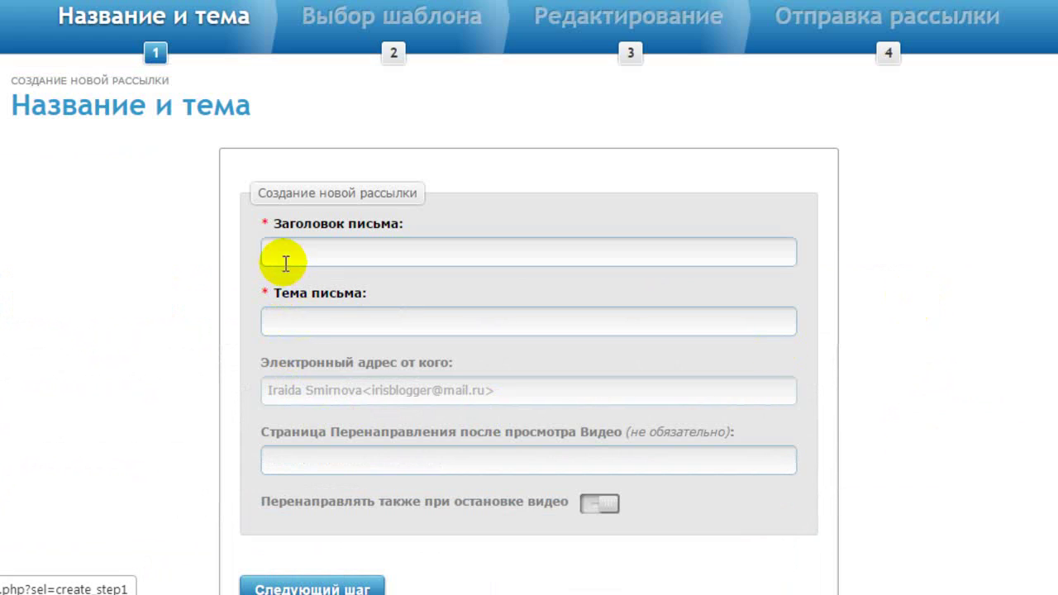
{"action": "left_click", "coordinate": [285, 263]}
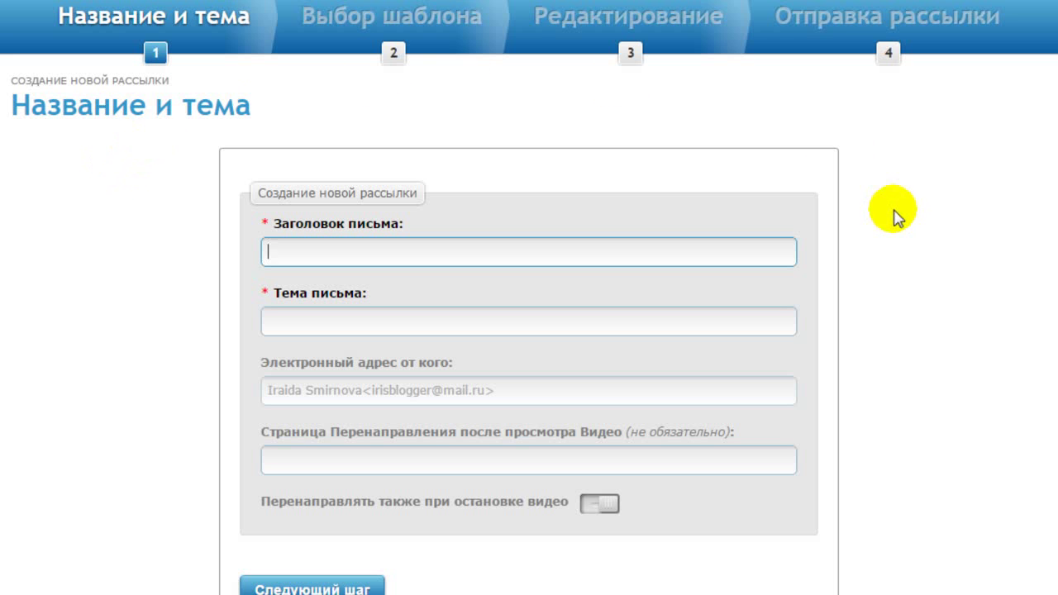
{"action": "type", "text": "Позд"}
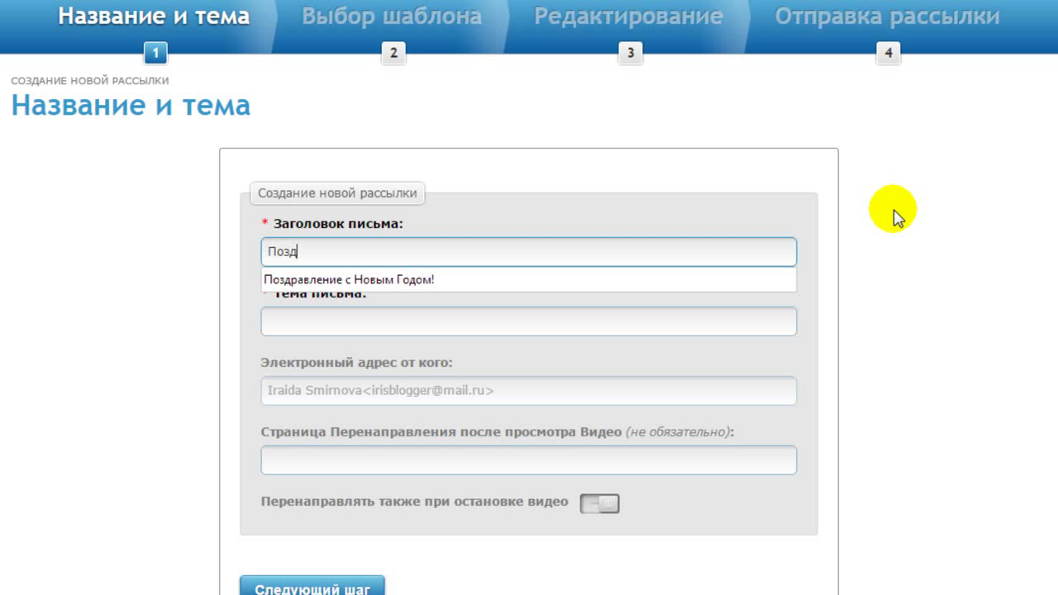
{"action": "type", "text": "равление с Нов"}
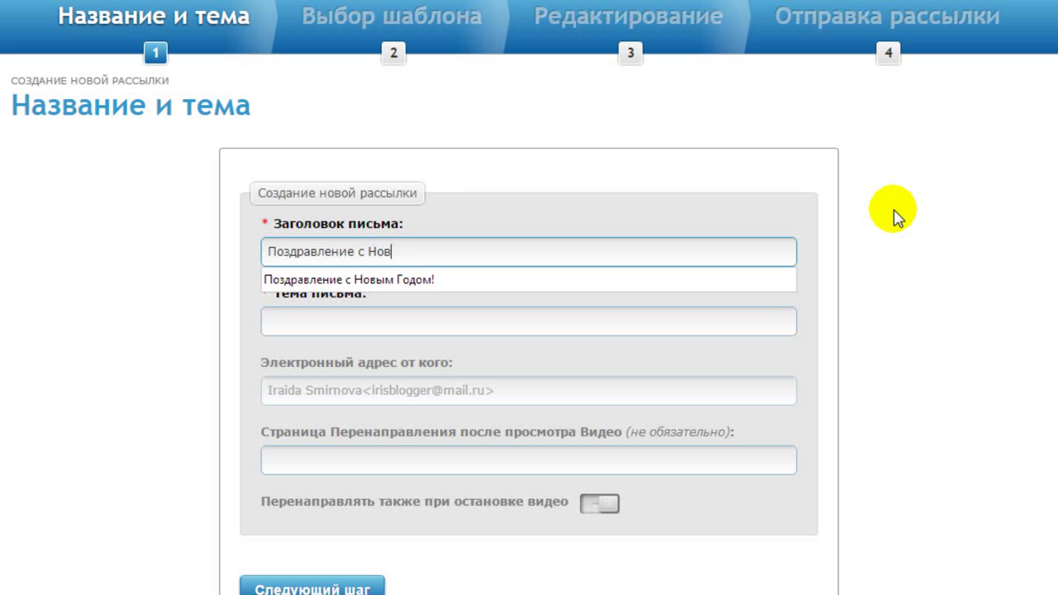
{"action": "type", "text": "ым Годом!"}
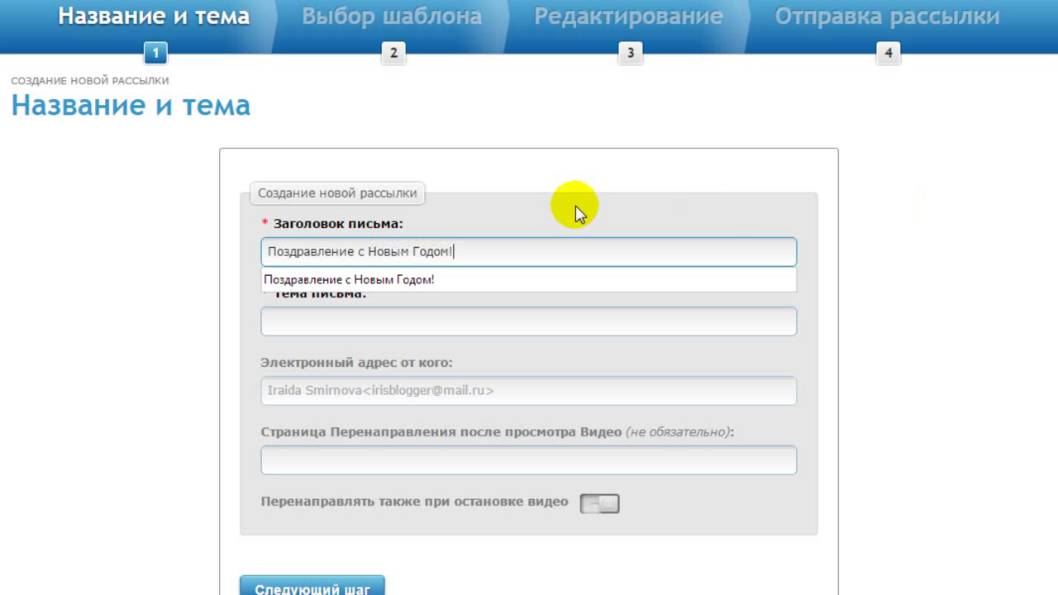
{"action": "left_click", "coordinate": [283, 319]}
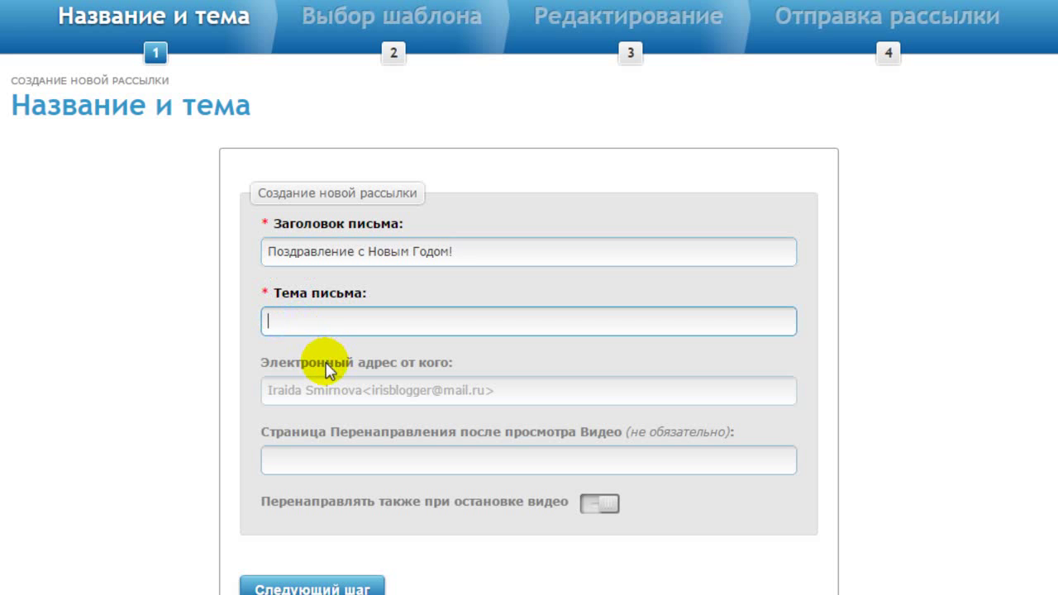
{"action": "type", "text": "2015"}
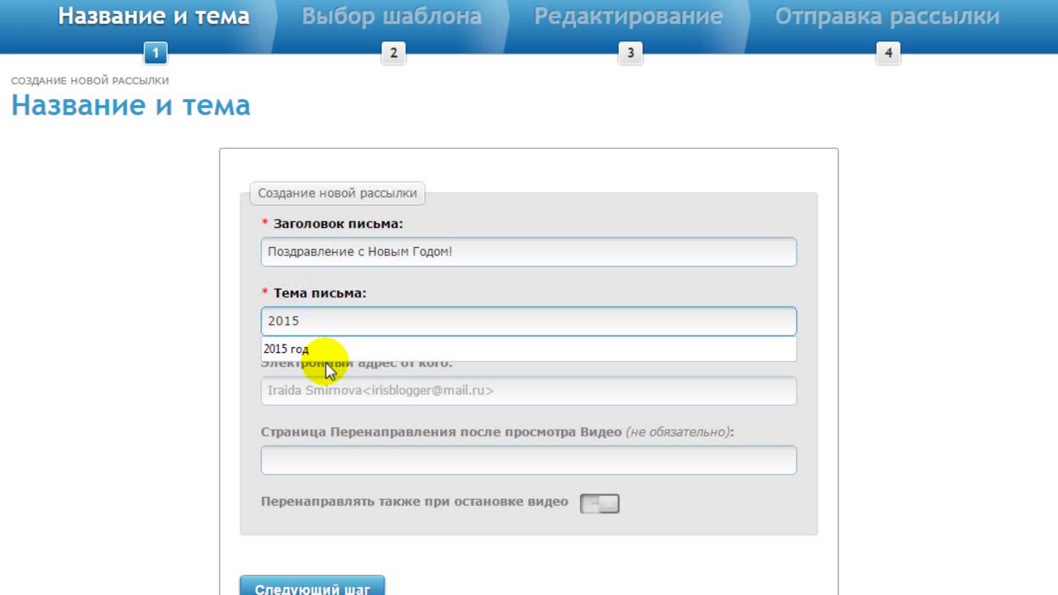
{"action": "type", "text": " год"}
{"action": "left_click", "coordinate": [913, 363]}
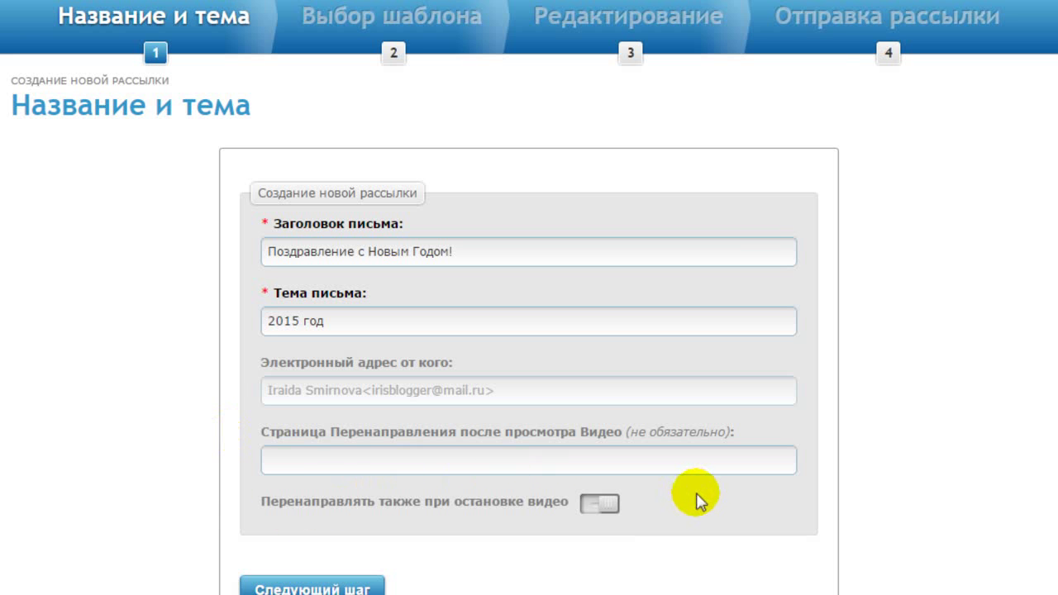
Leave redirect-on-video-stop switched off and advance to the Выбор шаблона template step.
{"action": "left_click", "coordinate": [590, 506]}
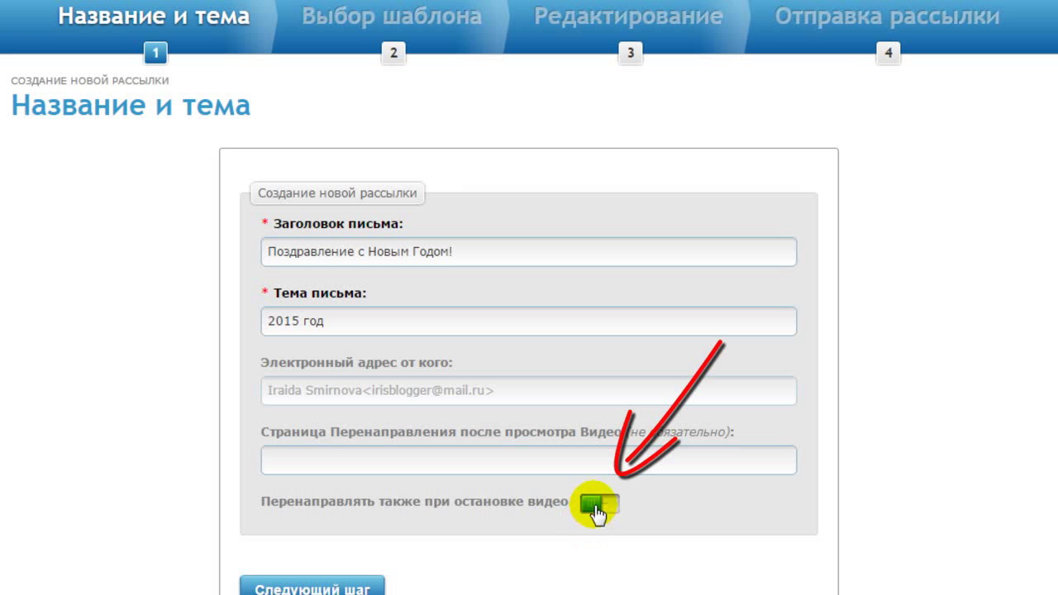
{"action": "left_click", "coordinate": [273, 463]}
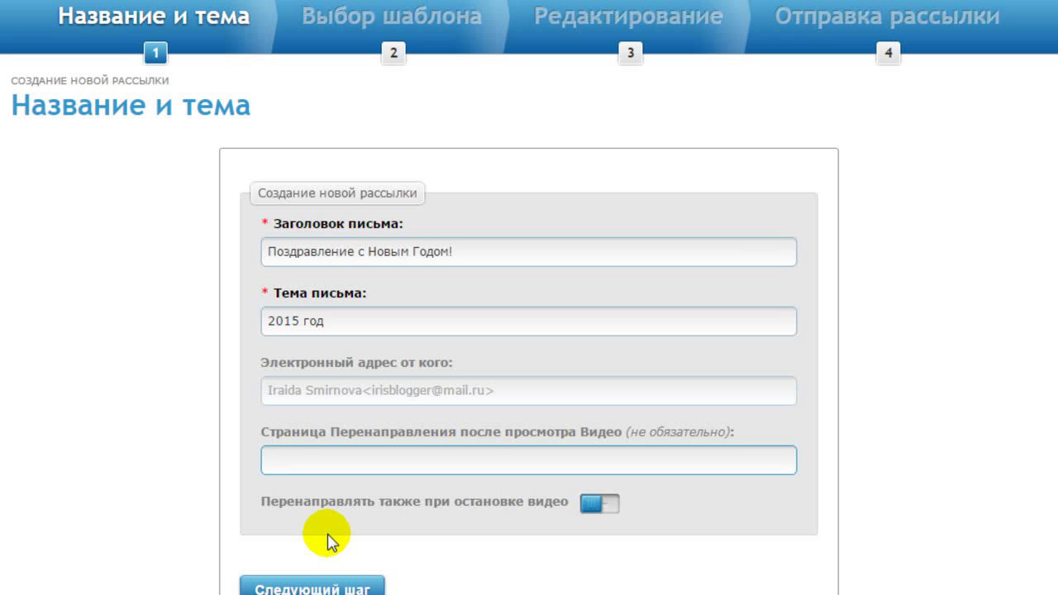
{"action": "left_click", "coordinate": [610, 509]}
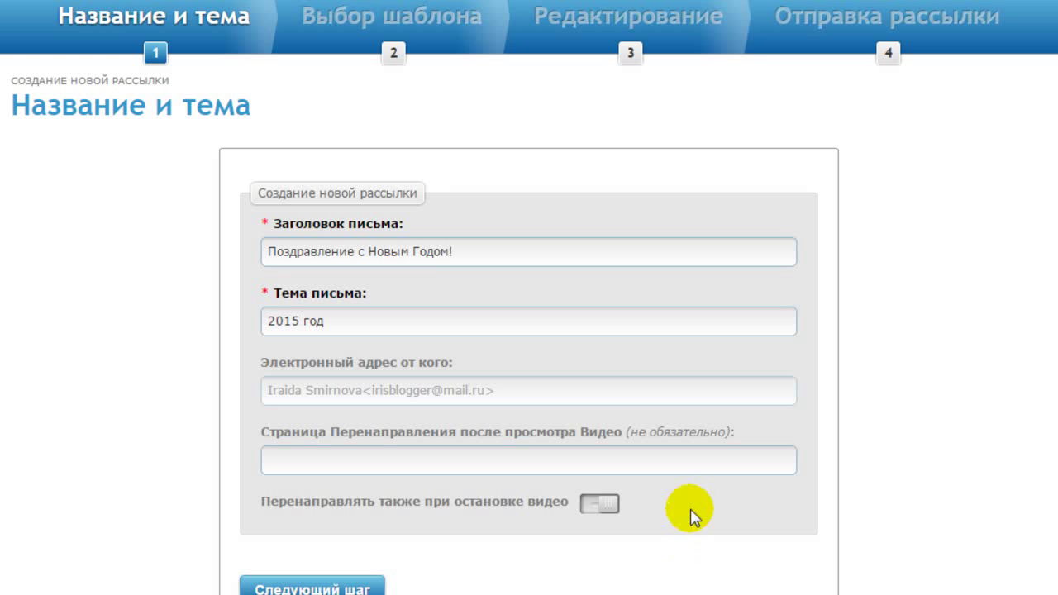
{"action": "scroll", "coordinate": [690, 507], "scroll_direction": "down", "scroll_amount": 1}
{"action": "left_click", "coordinate": [314, 496]}
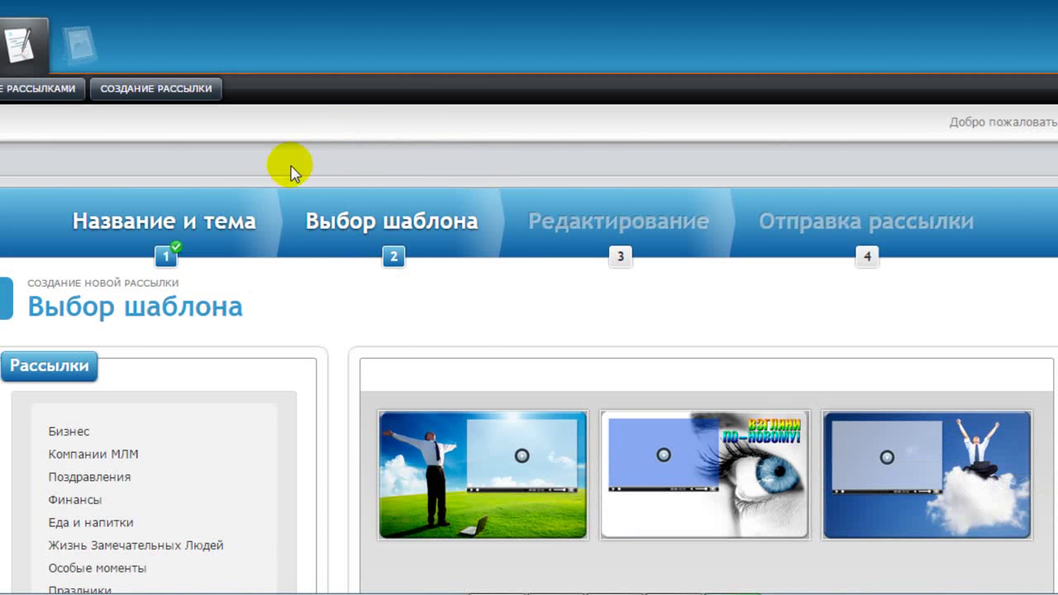
Filter the template gallery to Праздники > Новый год.
{"action": "scroll", "coordinate": [337, 328], "scroll_direction": "down", "scroll_amount": 3}
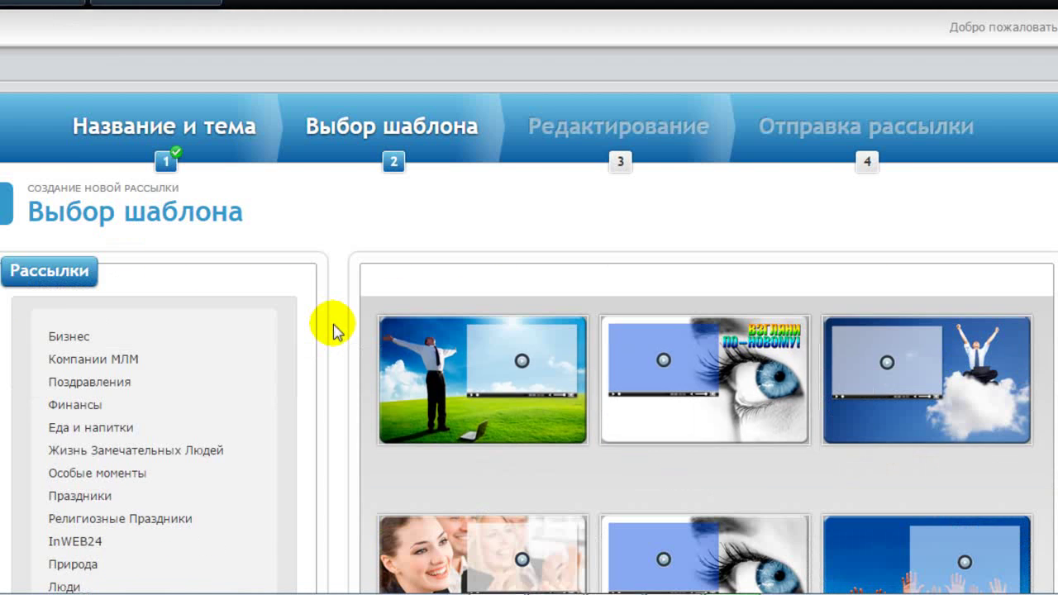
{"action": "scroll", "coordinate": [337, 328], "scroll_direction": "down", "scroll_amount": 1}
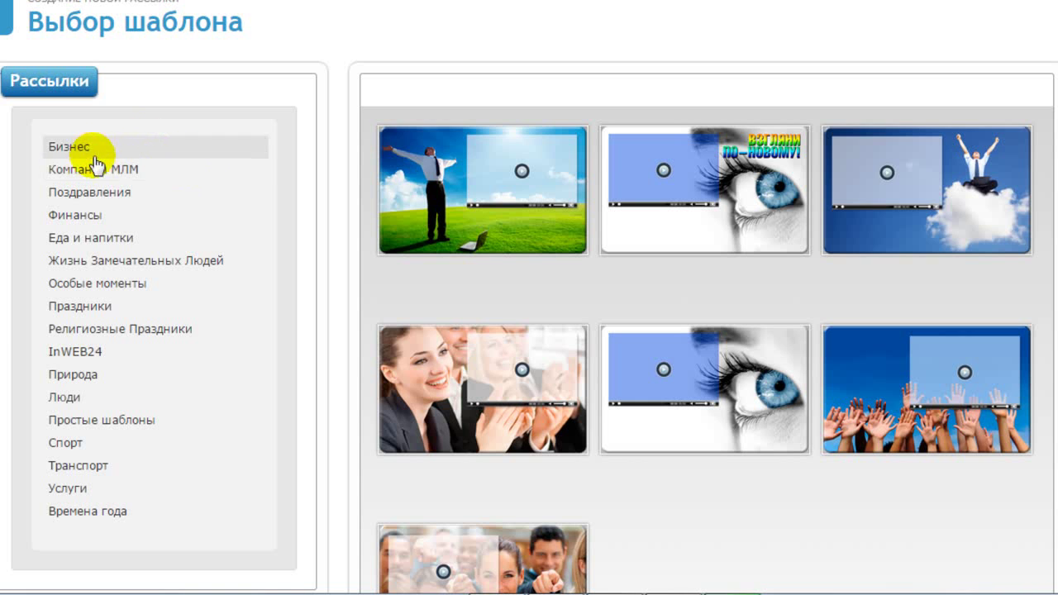
{"action": "left_click", "coordinate": [105, 309]}
{"action": "scroll", "coordinate": [104, 314], "scroll_direction": "down", "scroll_amount": 1}
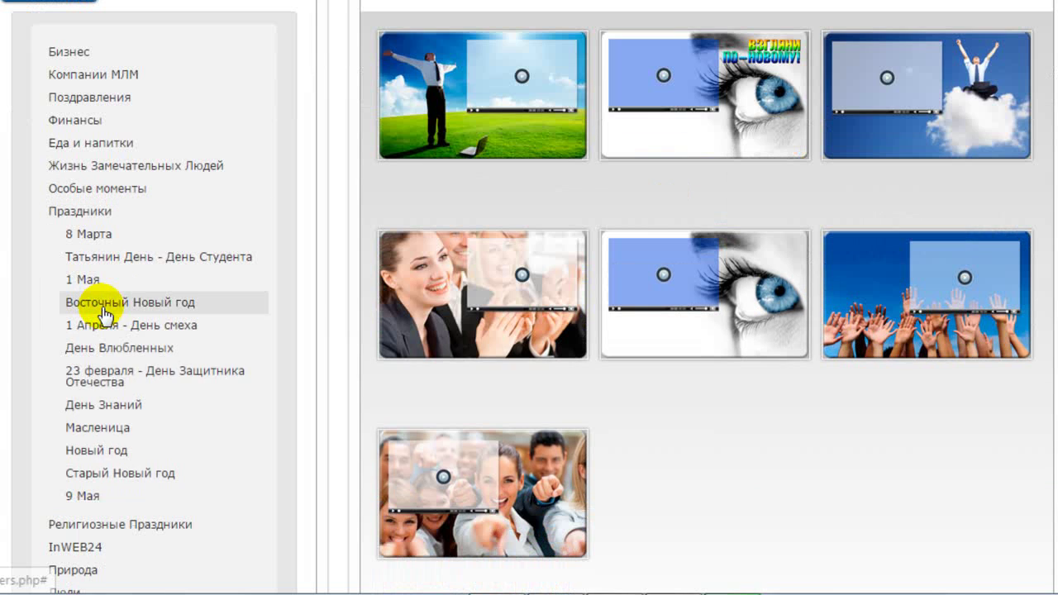
{"action": "left_click", "coordinate": [97, 453]}
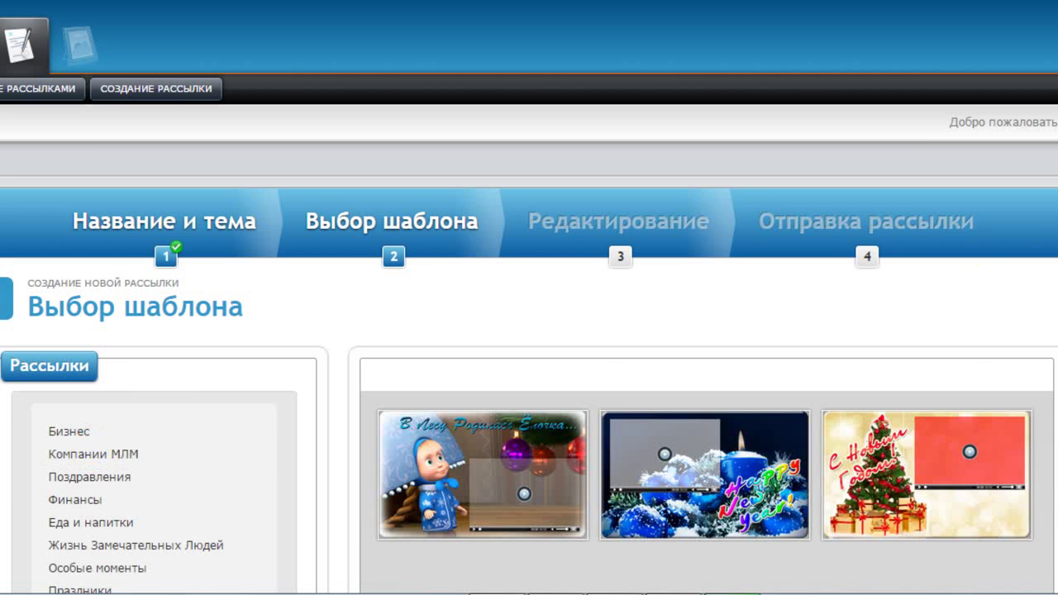
Scroll through the Новый год template thumbnails.
{"action": "scroll", "coordinate": [529, 330], "scroll_direction": "down", "scroll_amount": 1}
{"action": "scroll", "coordinate": [529, 330], "scroll_direction": "down", "scroll_amount": 1}
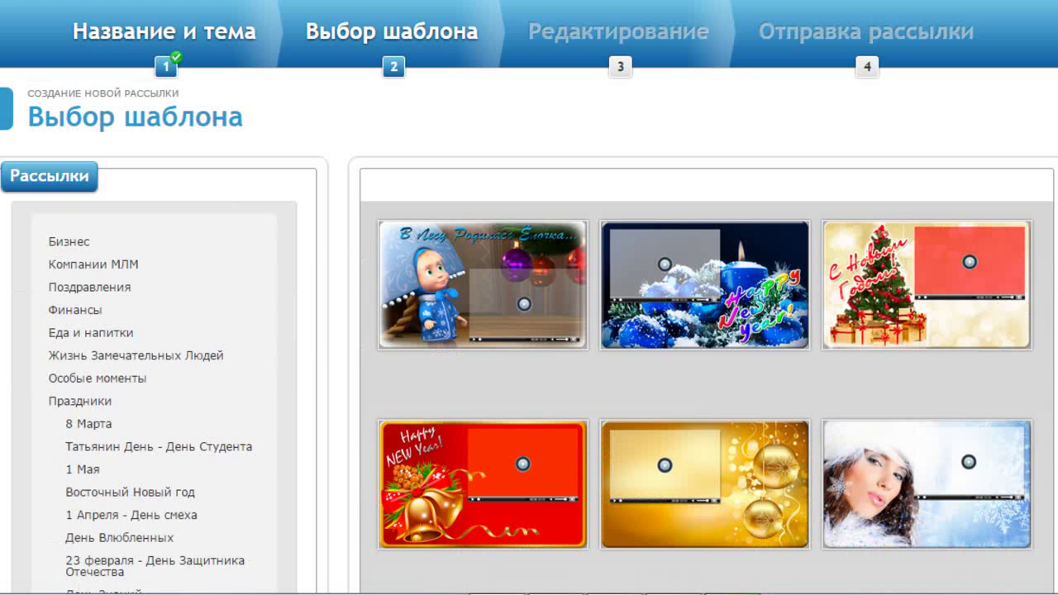
{"action": "scroll", "coordinate": [529, 331], "scroll_direction": "down", "scroll_amount": 1}
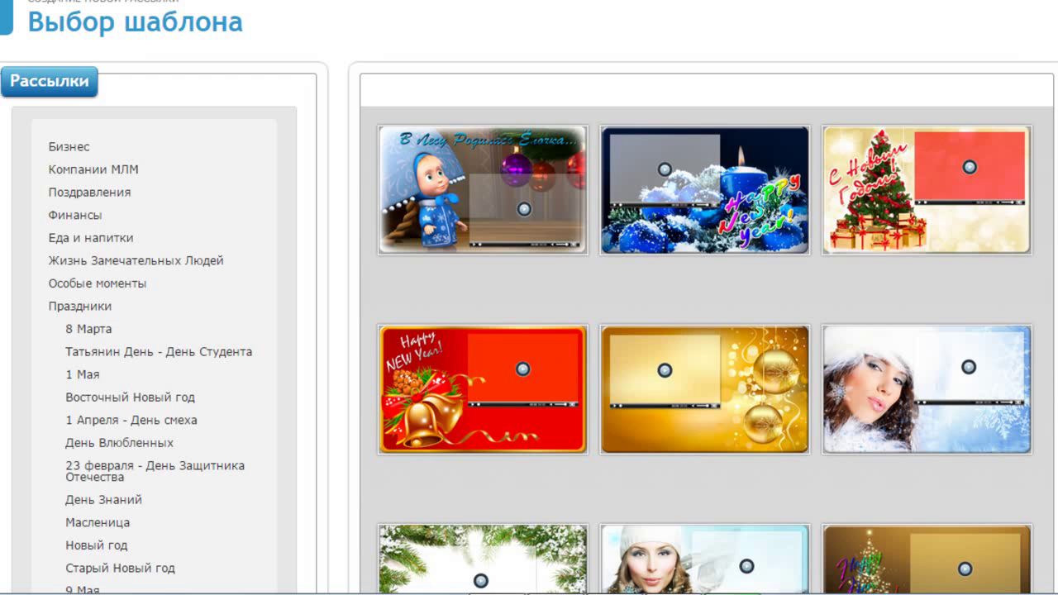
{"action": "scroll", "coordinate": [529, 330], "scroll_direction": "down", "scroll_amount": 1}
{"action": "scroll", "coordinate": [529, 330], "scroll_direction": "down", "scroll_amount": 2}
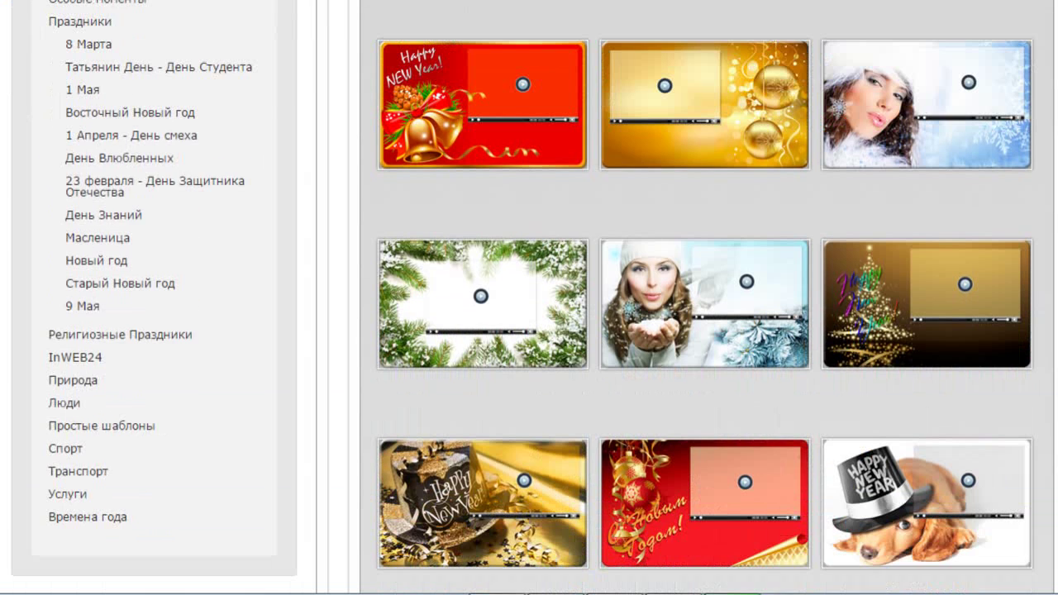
{"action": "scroll", "coordinate": [529, 331], "scroll_direction": "down", "scroll_amount": 2}
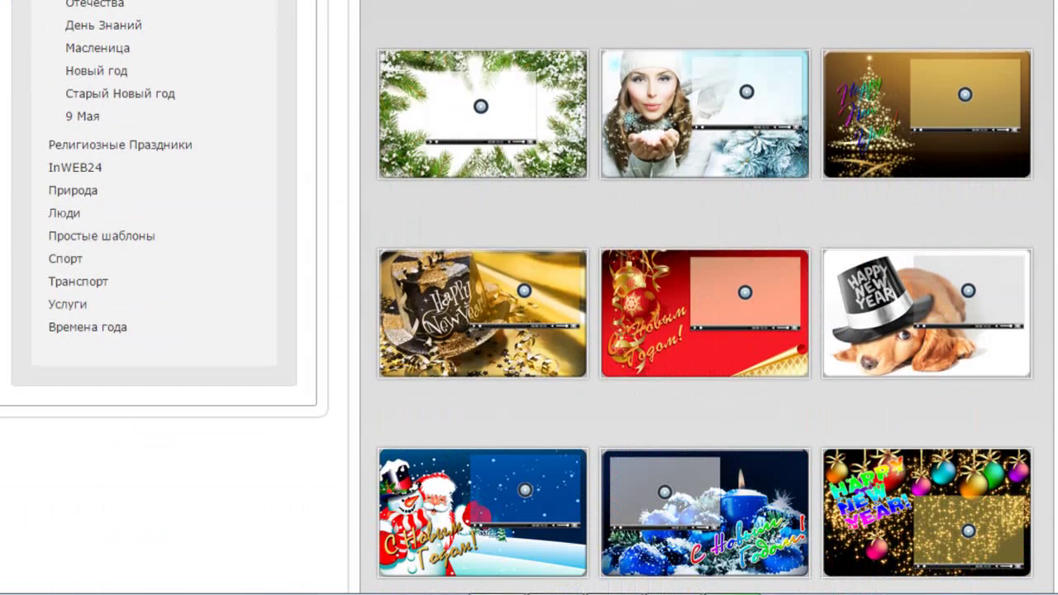
{"action": "scroll", "coordinate": [529, 331], "scroll_direction": "down", "scroll_amount": 1}
{"action": "scroll", "coordinate": [529, 330], "scroll_direction": "down", "scroll_amount": 1}
{"action": "scroll", "coordinate": [530, 331], "scroll_direction": "up", "scroll_amount": 1}
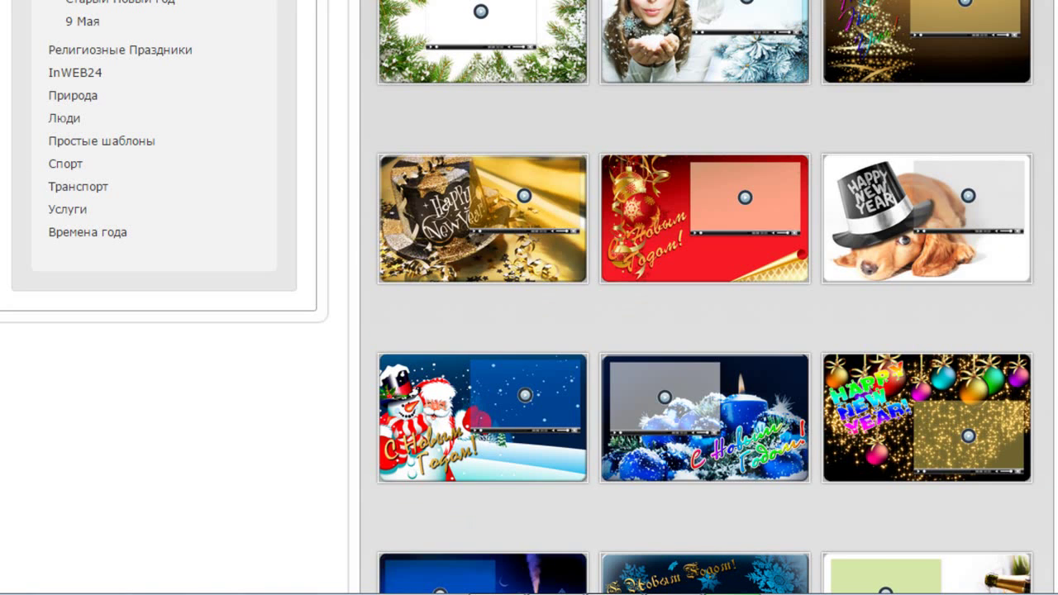
{"action": "mouse_move", "coordinate": [462, 260]}
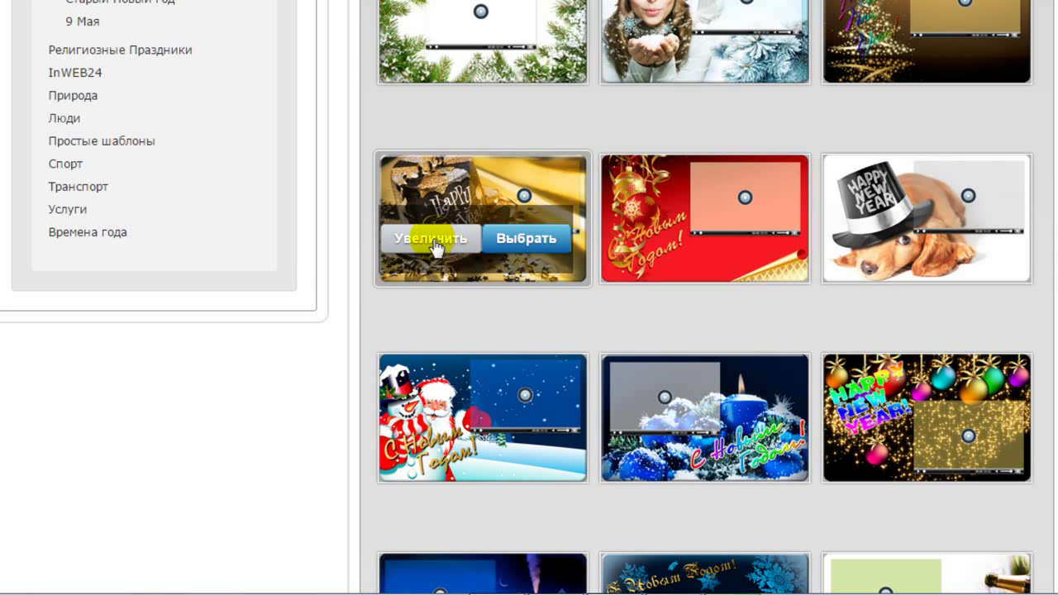
Preview several New Year templates, from the gold one to the red bells, then close the preview.
{"action": "left_click", "coordinate": [436, 241]}
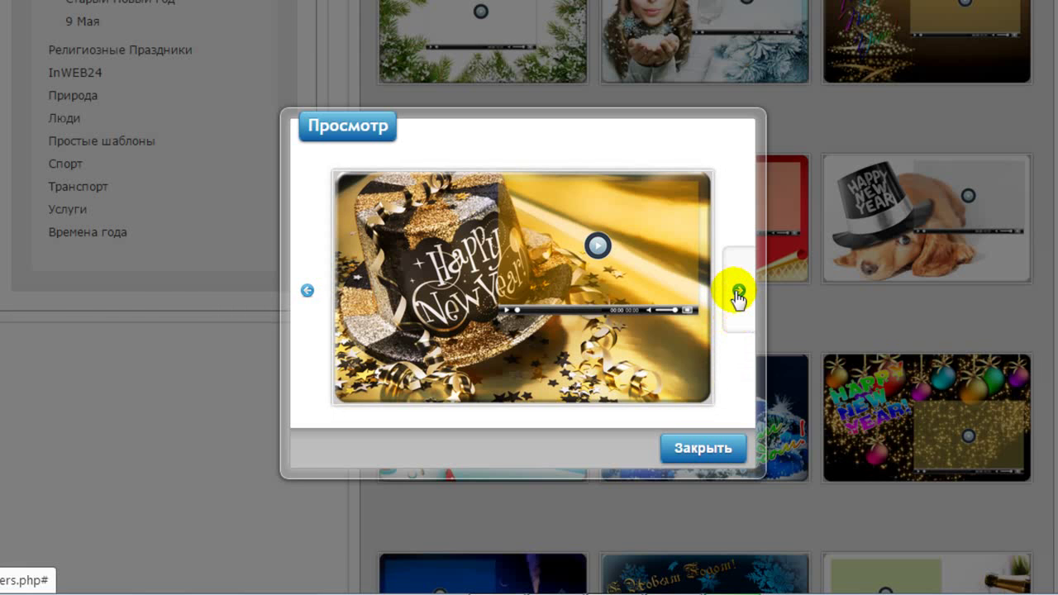
{"action": "left_click", "coordinate": [738, 294]}
{"action": "left_click", "coordinate": [738, 294]}
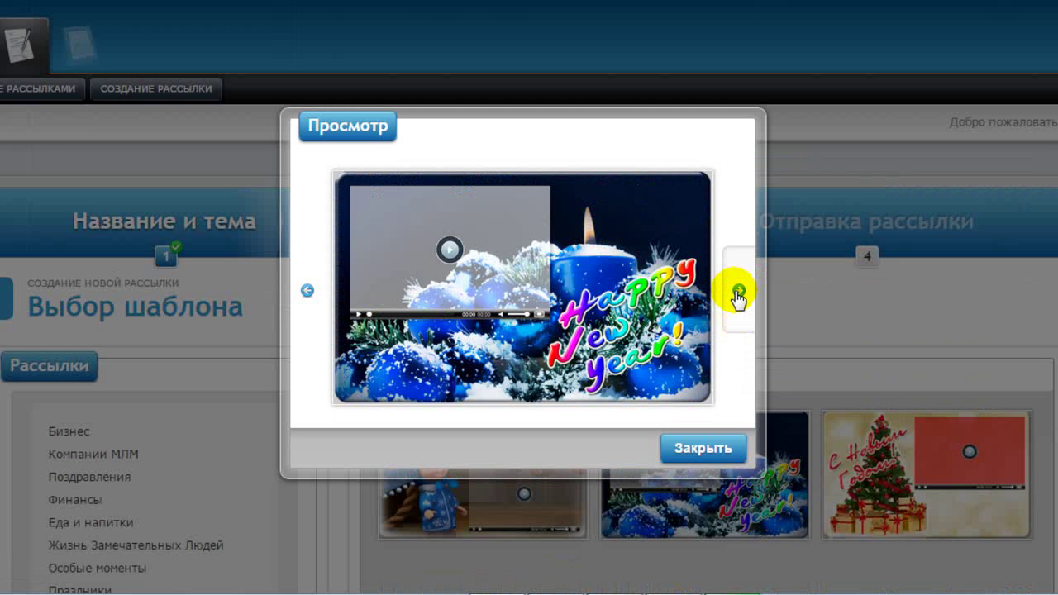
{"action": "left_click", "coordinate": [738, 295]}
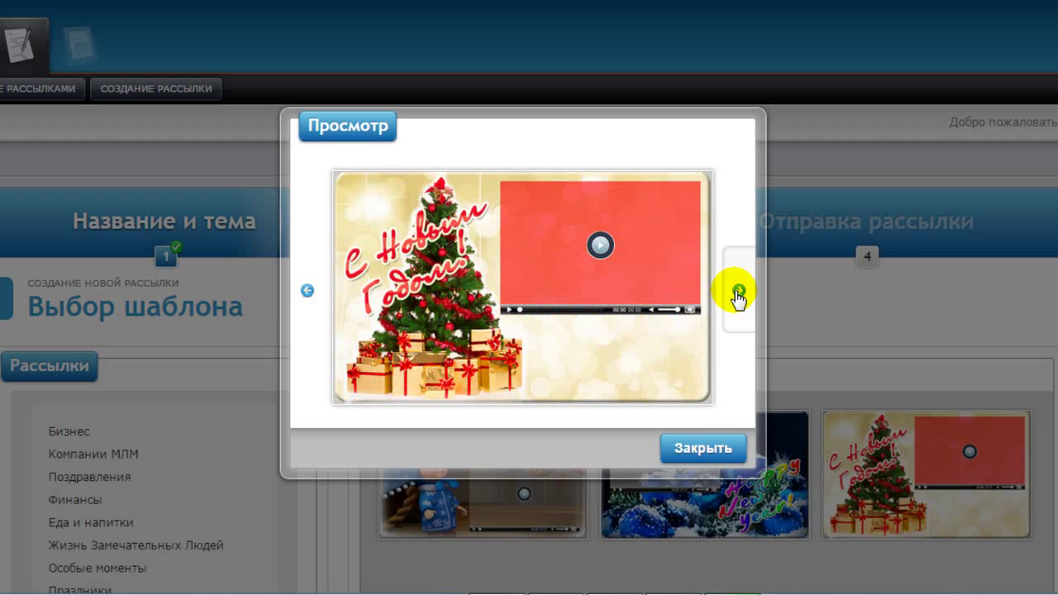
{"action": "left_click", "coordinate": [738, 292]}
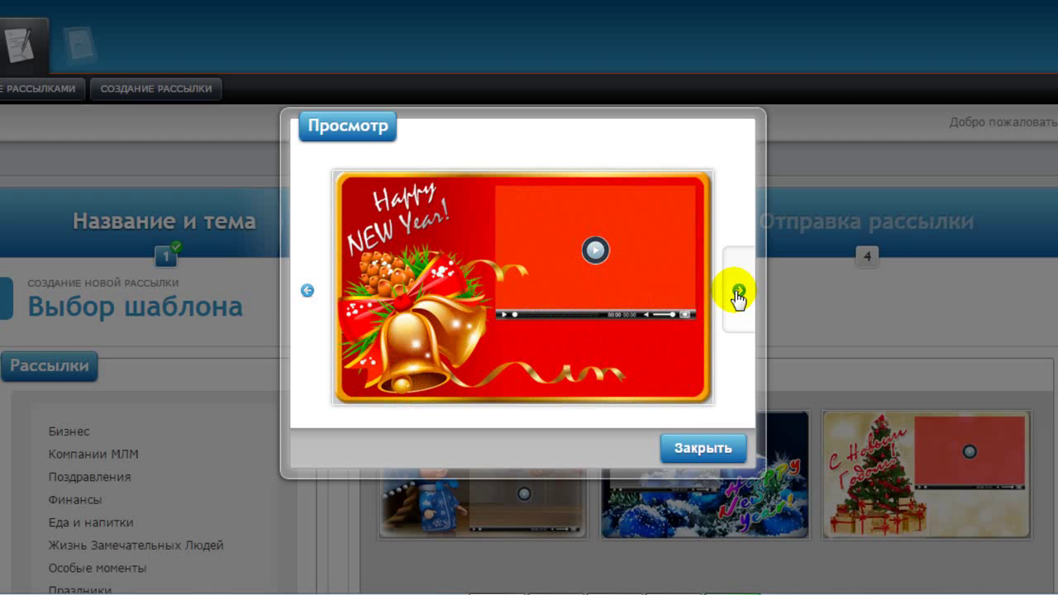
{"action": "left_click", "coordinate": [721, 450]}
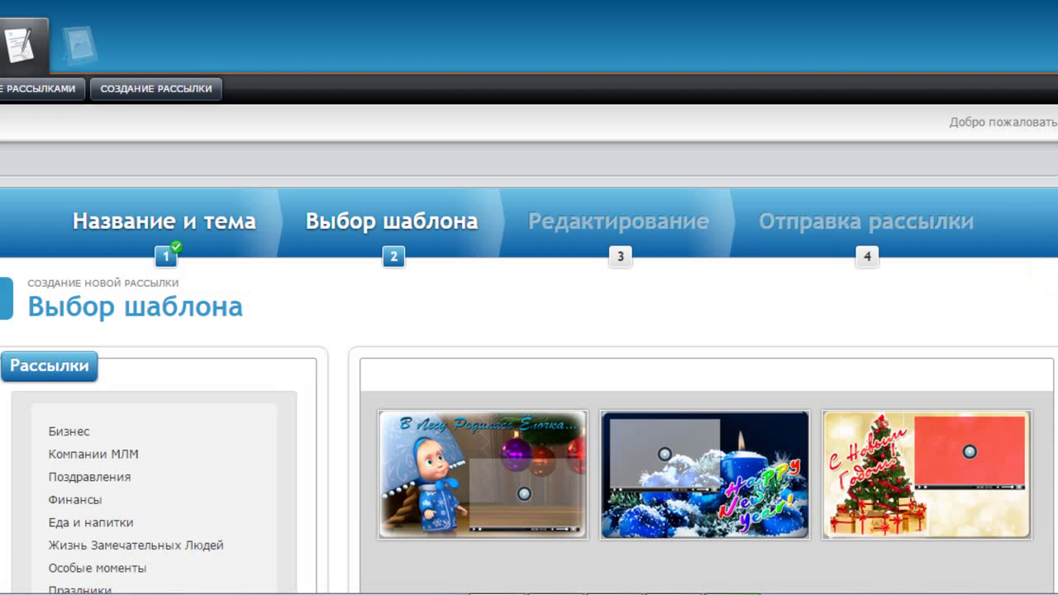
Choose the blue ribbon-and-ornament 'С Новым Годом!' template.
{"action": "scroll", "coordinate": [1028, 281], "scroll_direction": "down", "scroll_amount": 5}
{"action": "scroll", "coordinate": [708, 298], "scroll_direction": "down", "scroll_amount": 10}
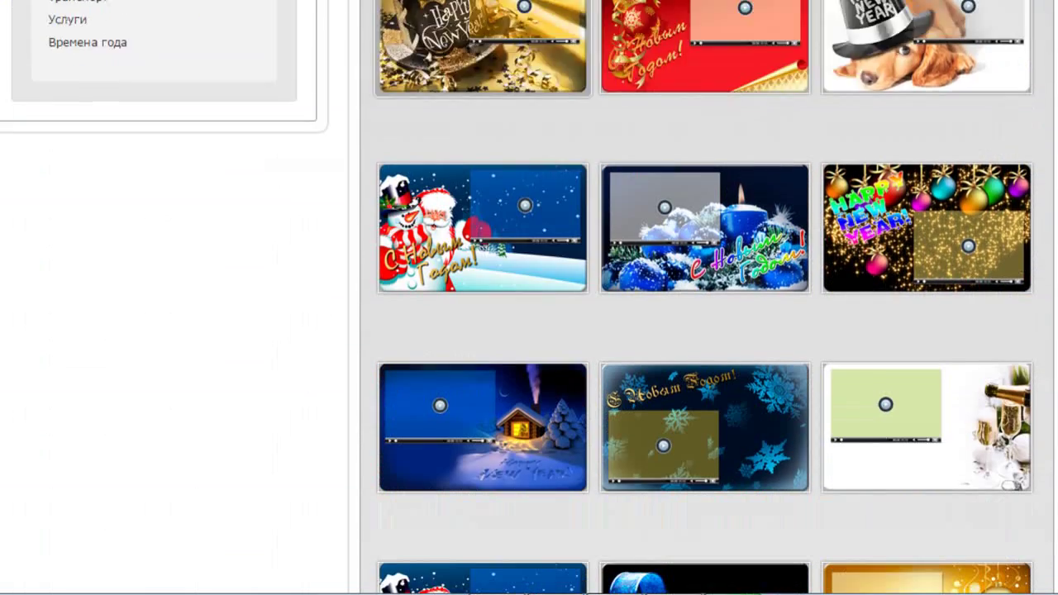
{"action": "scroll", "coordinate": [705, 297], "scroll_direction": "down", "scroll_amount": 3}
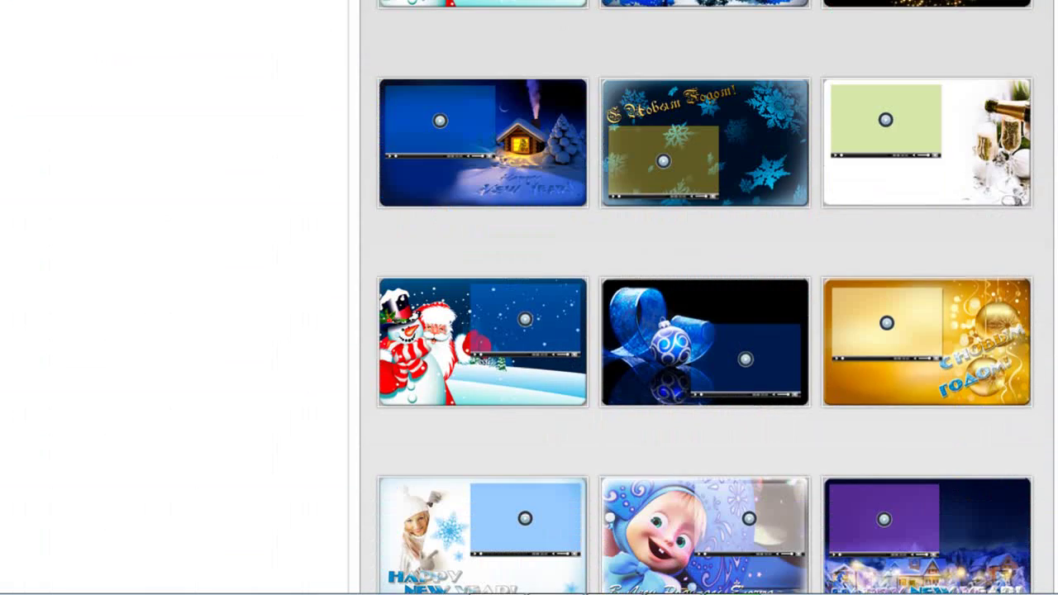
{"action": "scroll", "coordinate": [705, 297], "scroll_direction": "down", "scroll_amount": 3}
{"action": "scroll", "coordinate": [705, 298], "scroll_direction": "down", "scroll_amount": 6}
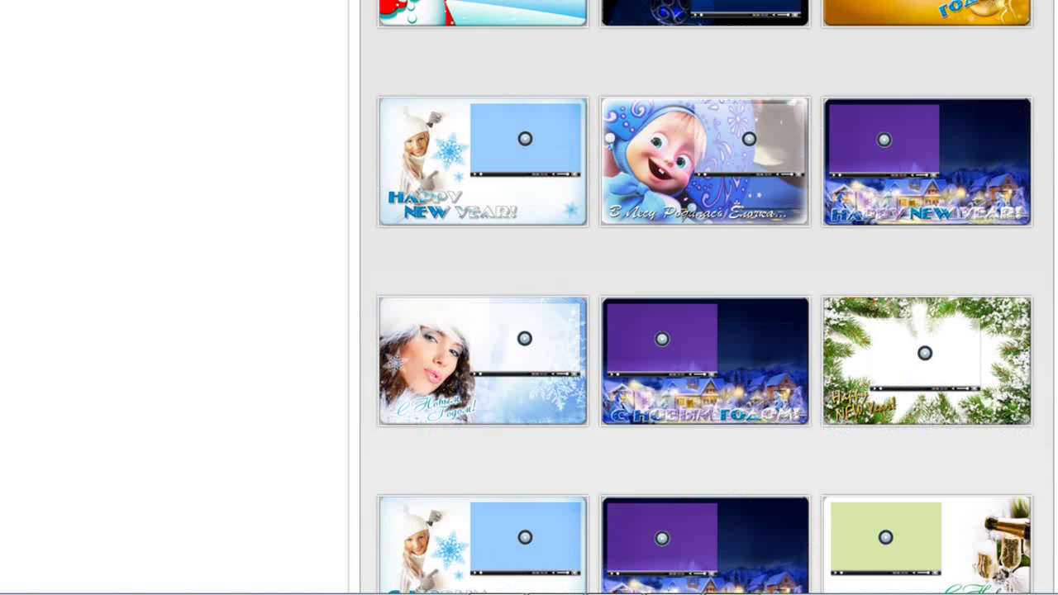
{"action": "scroll", "coordinate": [704, 297], "scroll_direction": "down", "scroll_amount": 3}
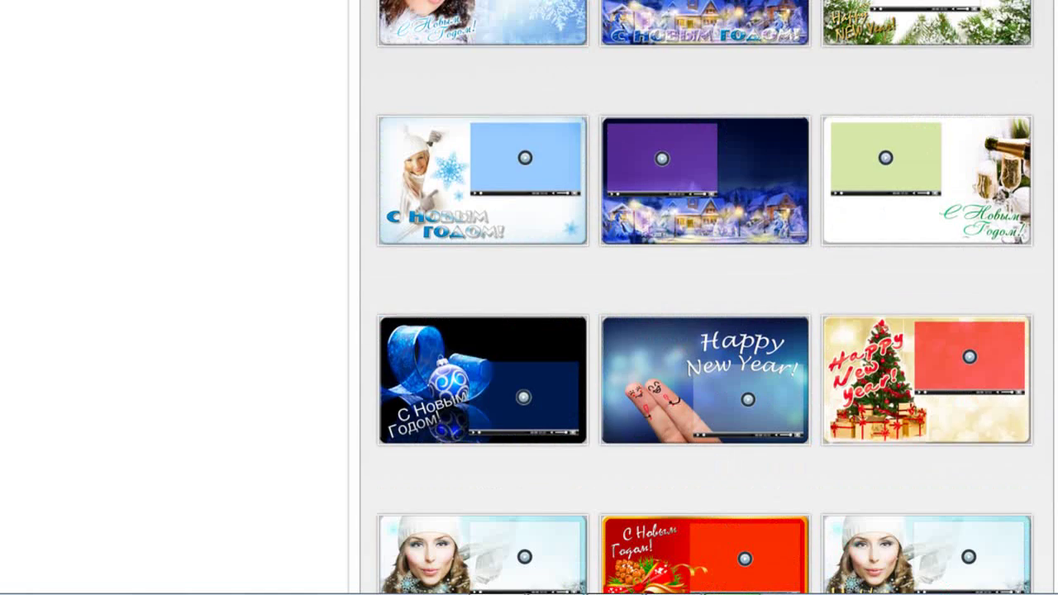
{"action": "mouse_move", "coordinate": [430, 430]}
{"action": "left_click", "coordinate": [521, 405]}
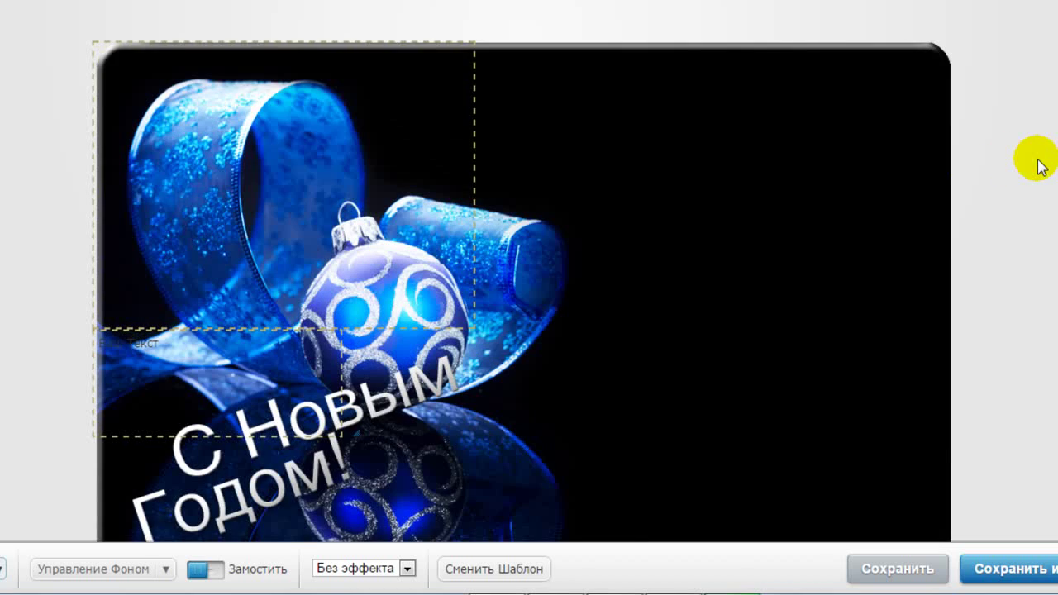
Set the Цвет фона page background to muted blue #2b3db8.
{"action": "scroll", "coordinate": [1038, 165], "scroll_direction": "down", "scroll_amount": 2}
{"action": "scroll", "coordinate": [1040, 170], "scroll_direction": "up", "scroll_amount": 2}
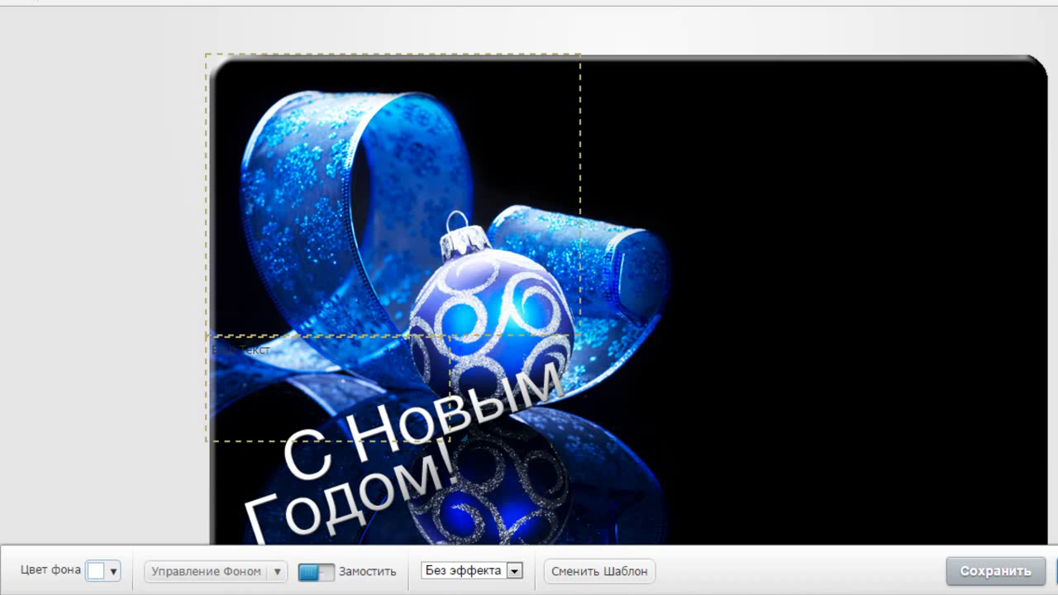
{"action": "scroll", "coordinate": [629, 273], "scroll_direction": "down", "scroll_amount": 2}
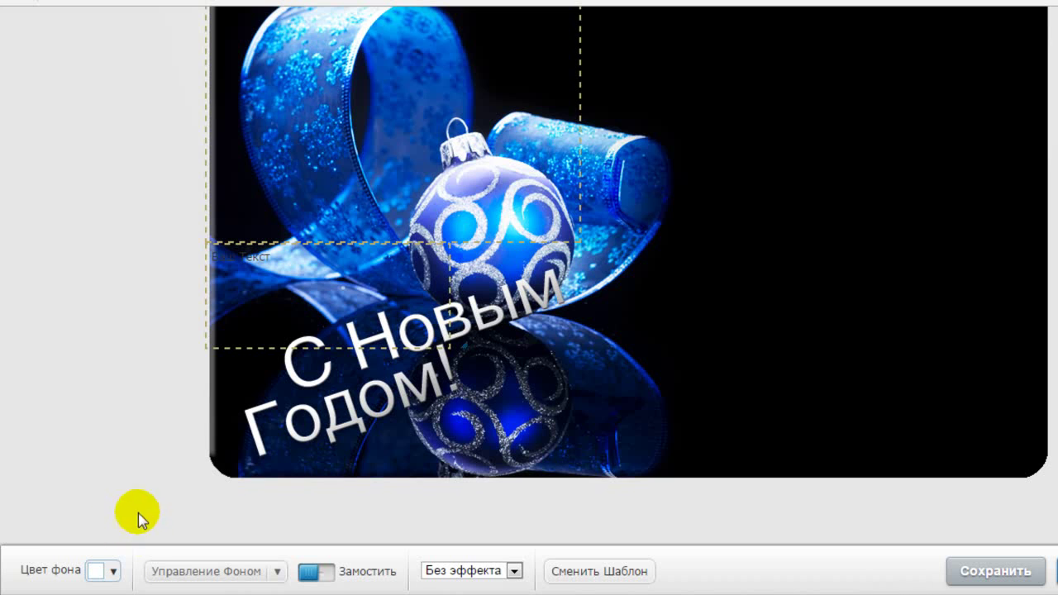
{"action": "left_click", "coordinate": [115, 572]}
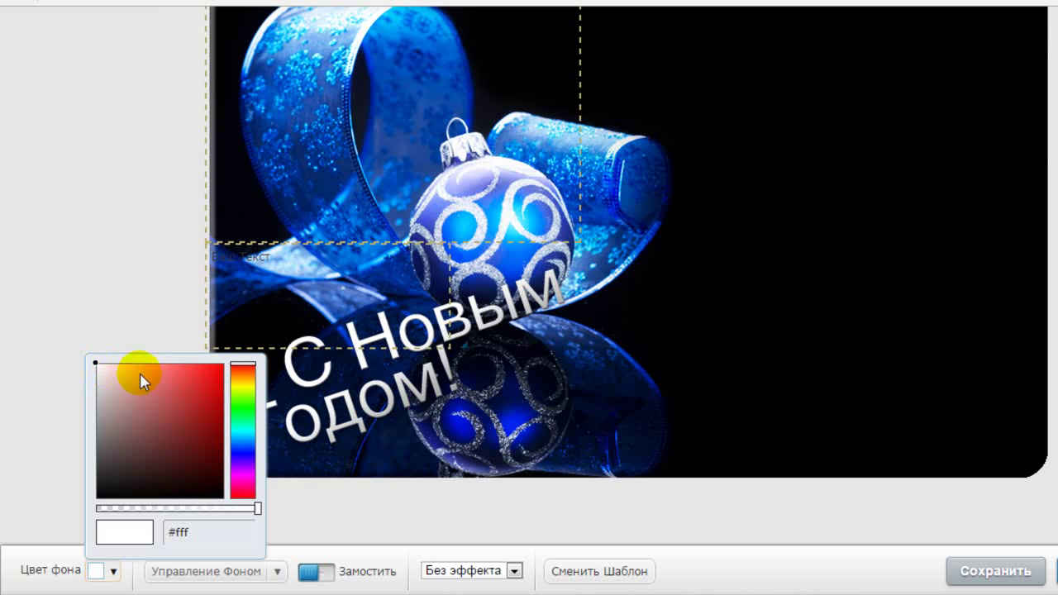
{"action": "left_click", "coordinate": [210, 372]}
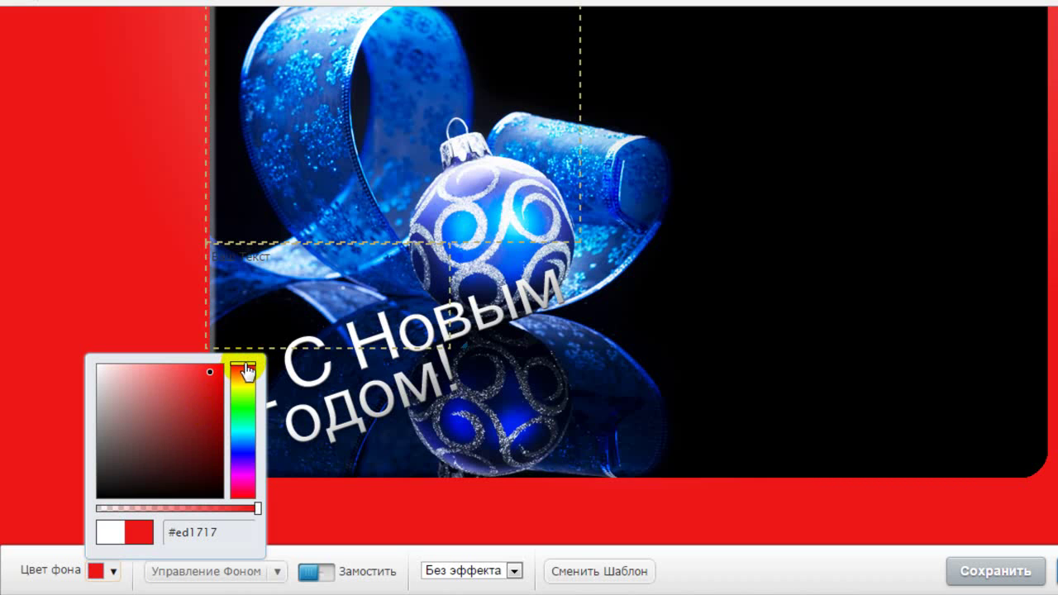
{"action": "left_click_drag", "start_coordinate": [249, 371], "coordinate": [243, 460]}
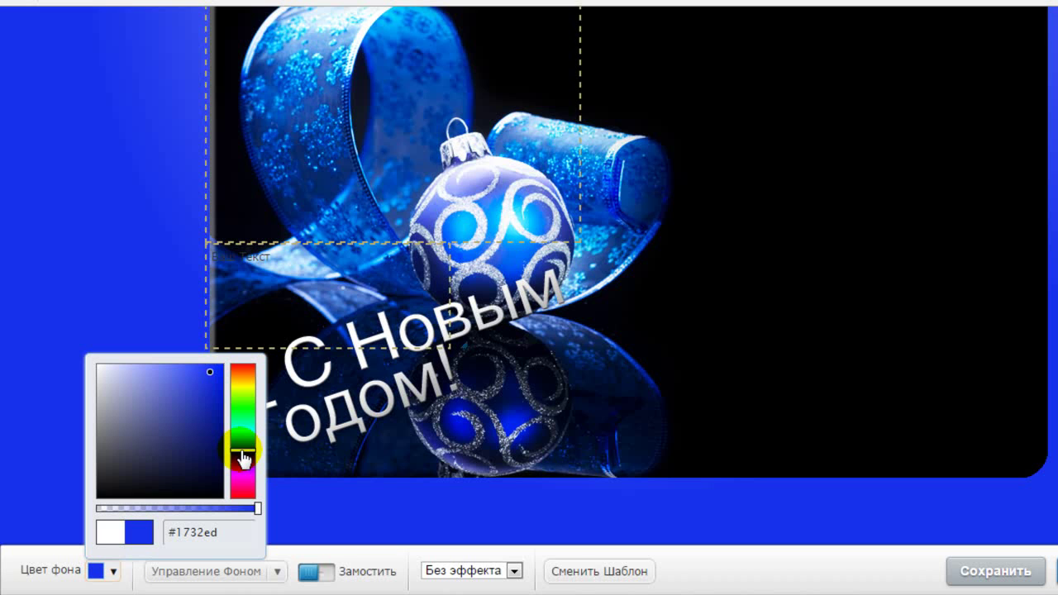
{"action": "mouse_move", "coordinate": [209, 373]}
{"action": "left_mouse_down"}
{"action": "mouse_move", "coordinate": [190, 406]}
{"action": "mouse_move", "coordinate": [171, 403]}
{"action": "mouse_move", "coordinate": [180, 442]}
{"action": "mouse_move", "coordinate": [163, 449]}
{"action": "mouse_move", "coordinate": [162, 425]}
{"action": "mouse_move", "coordinate": [213, 371]}
{"action": "mouse_move", "coordinate": [210, 396]}
{"action": "mouse_move", "coordinate": [192, 401]}
{"action": "left_mouse_up"}
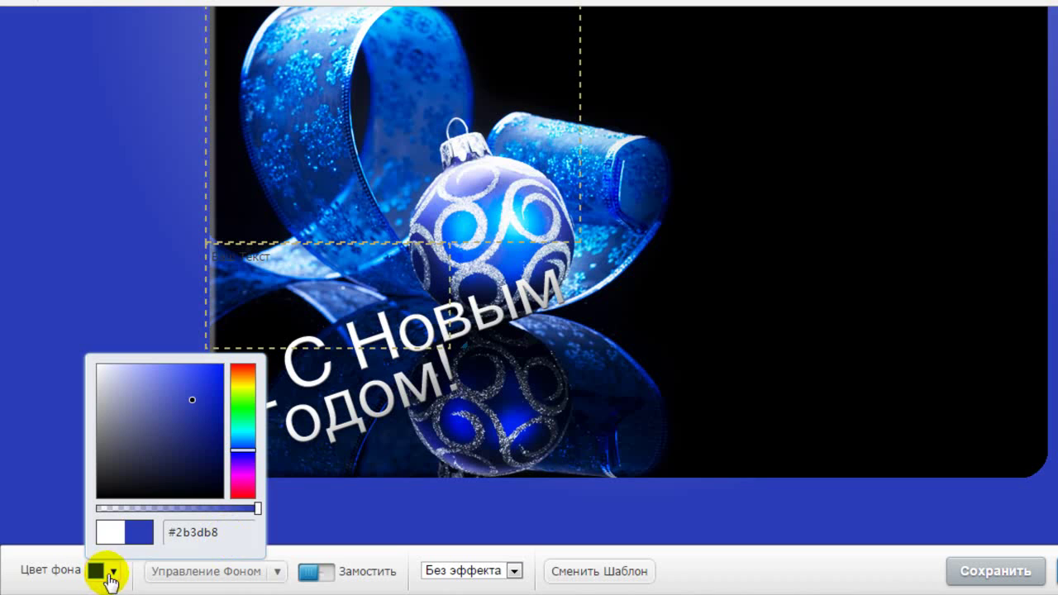
{"action": "left_click", "coordinate": [105, 577]}
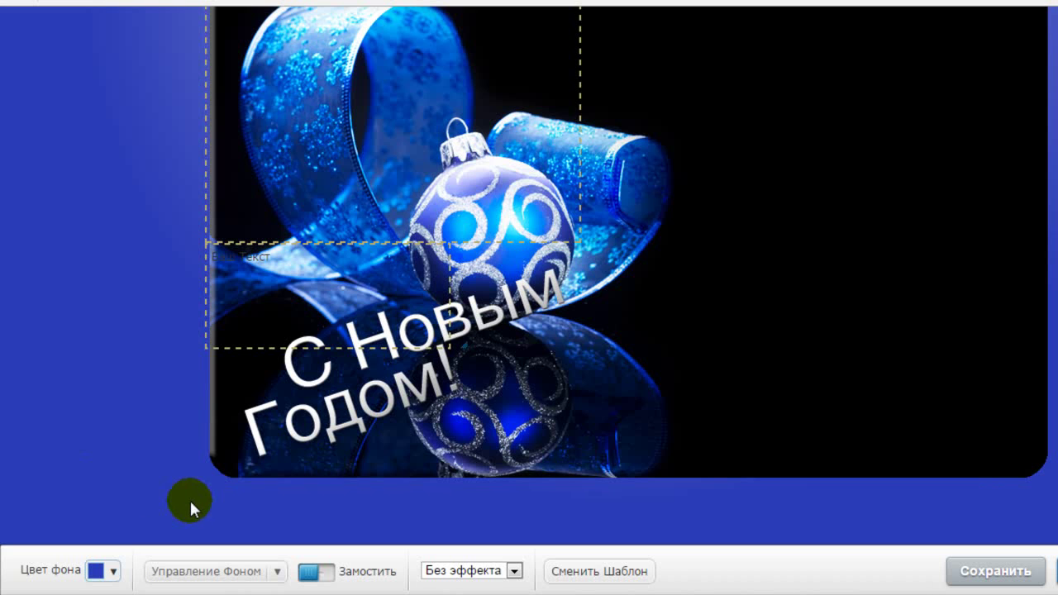
{"action": "left_click", "coordinate": [277, 571]}
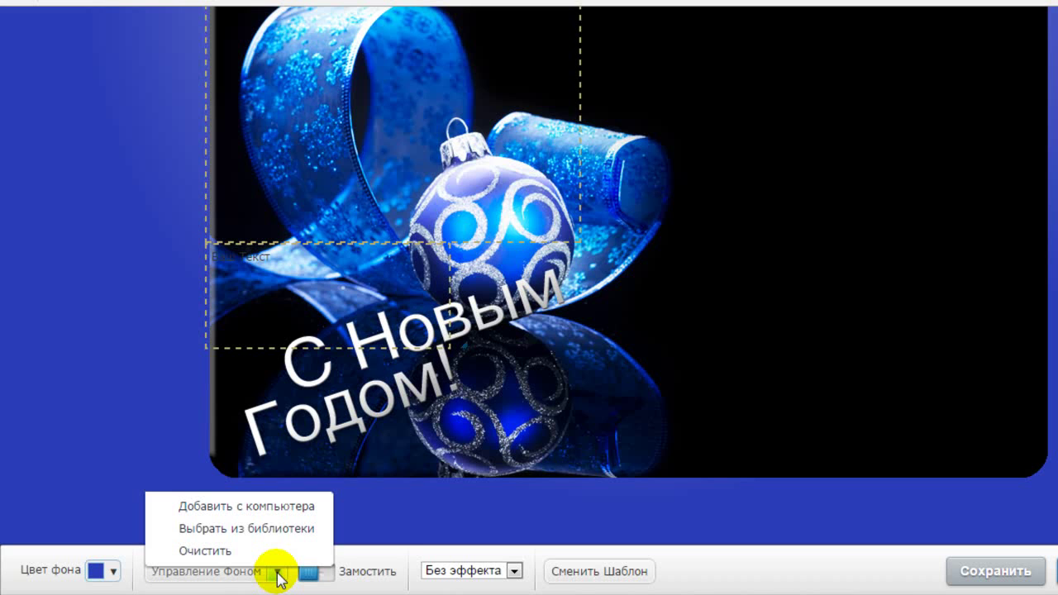
{"action": "left_click", "coordinate": [243, 533]}
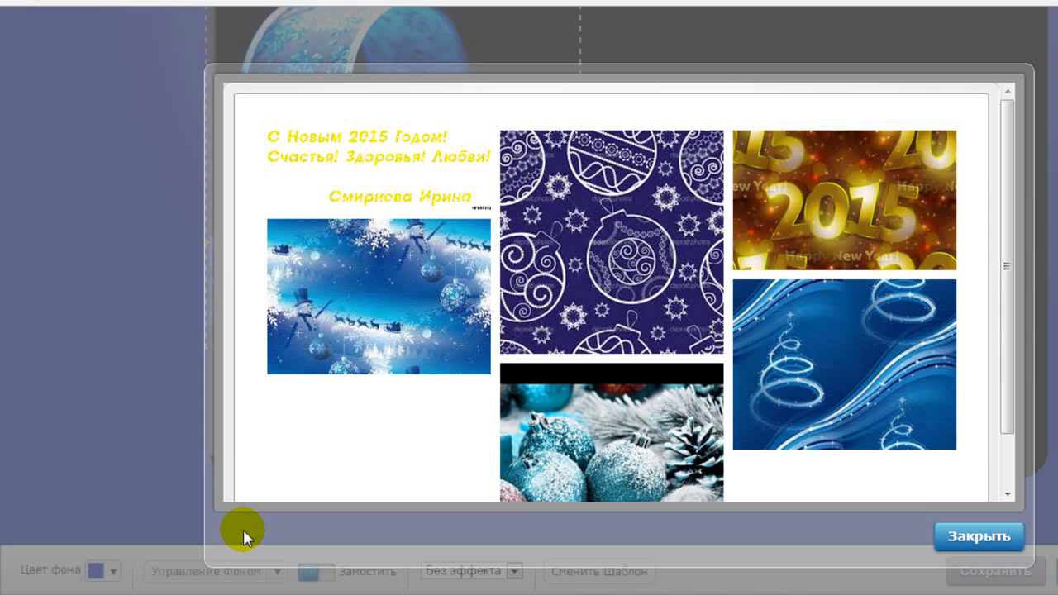
{"action": "left_click", "coordinate": [981, 539]}
{"action": "left_click", "coordinate": [278, 572]}
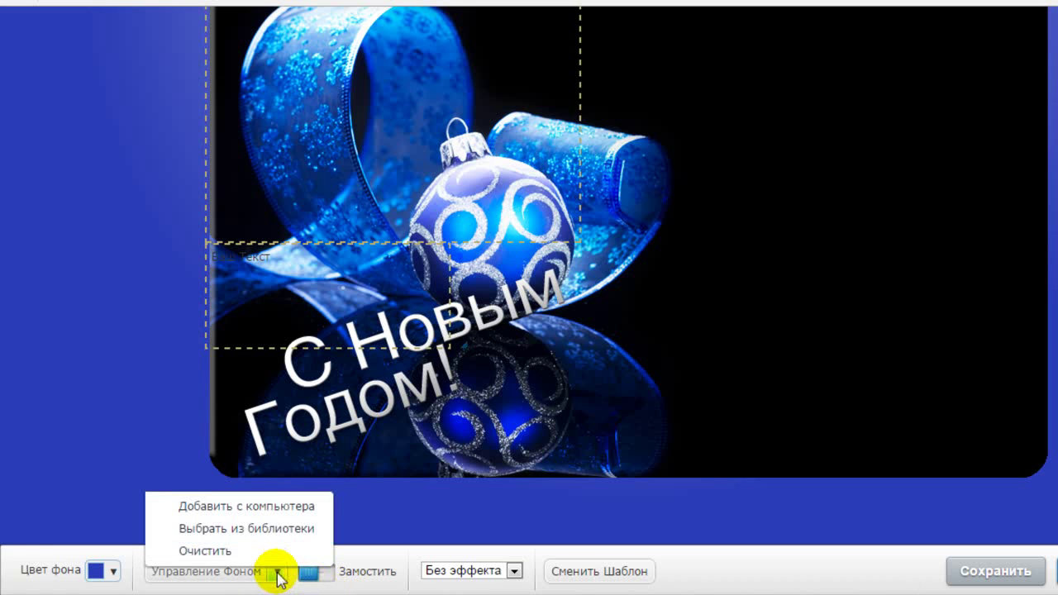
{"action": "left_click", "coordinate": [272, 516]}
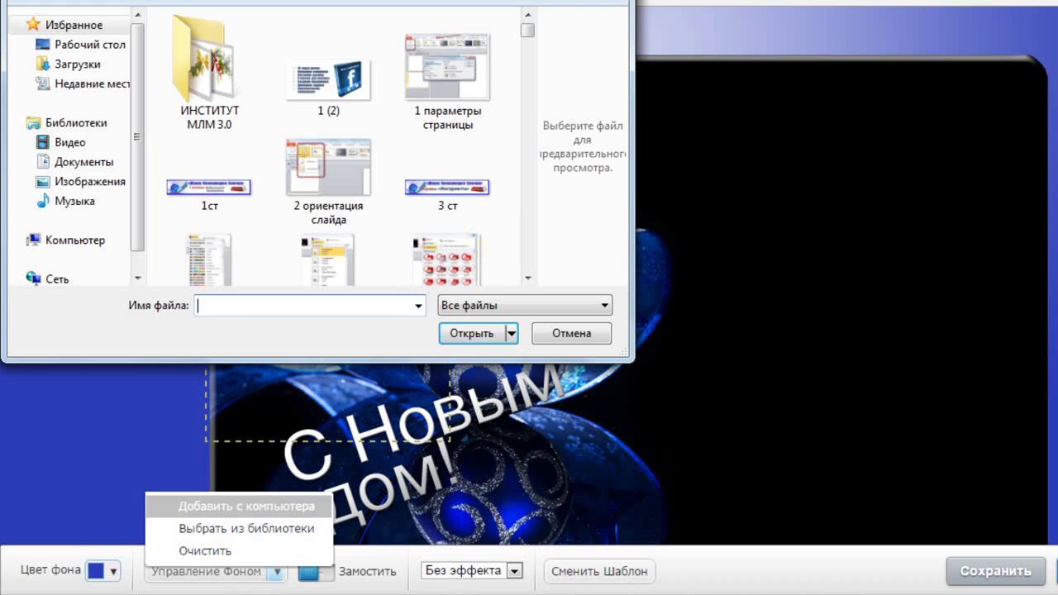
{"action": "key", "text": "Escape"}
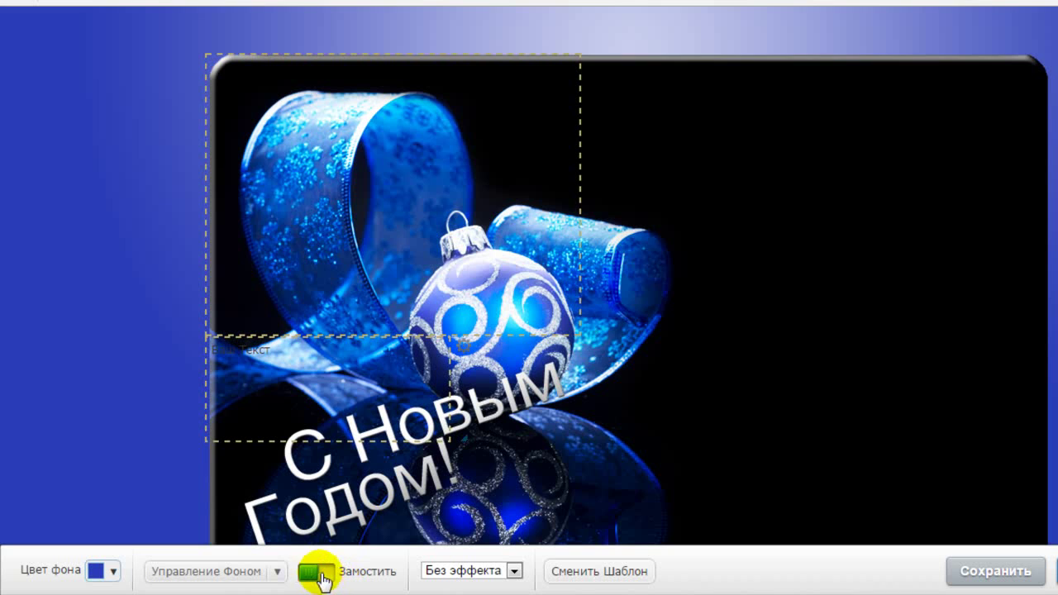
{"action": "left_click", "coordinate": [310, 579]}
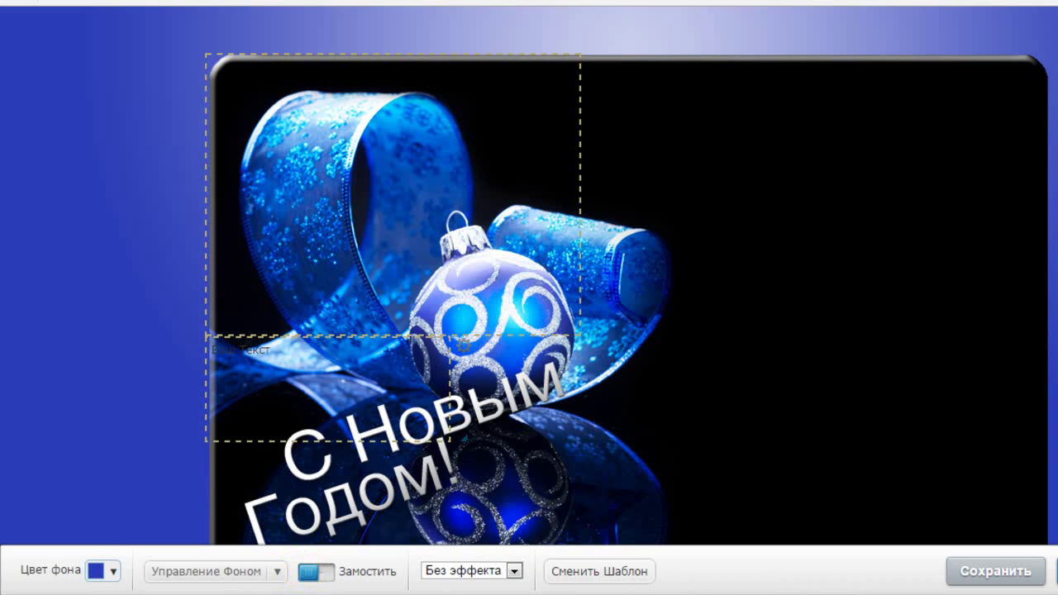
{"action": "scroll", "coordinate": [626, 298], "scroll_direction": "down", "scroll_amount": 2}
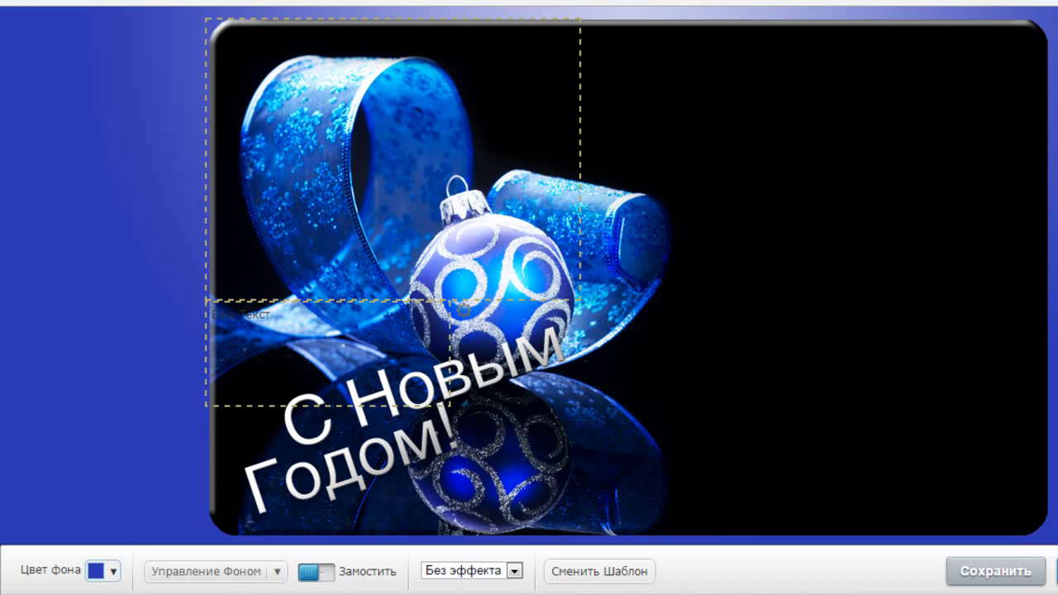
Try Пружина and Пульсирование, then set the card's animation effect to Выезд слева.
{"action": "left_click", "coordinate": [515, 572]}
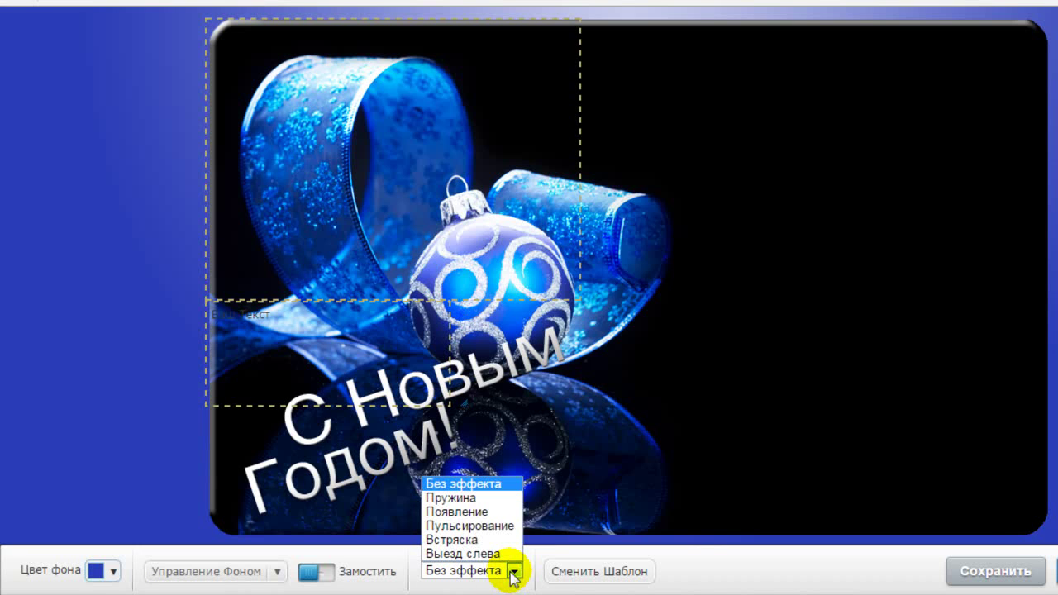
{"action": "left_click", "coordinate": [482, 499]}
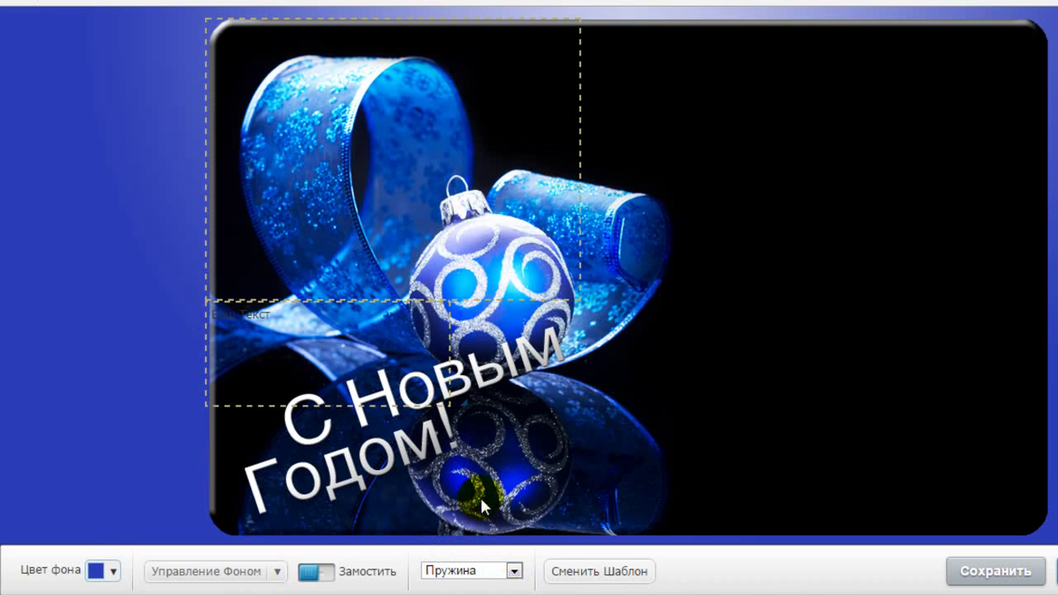
{"action": "left_click", "coordinate": [515, 572]}
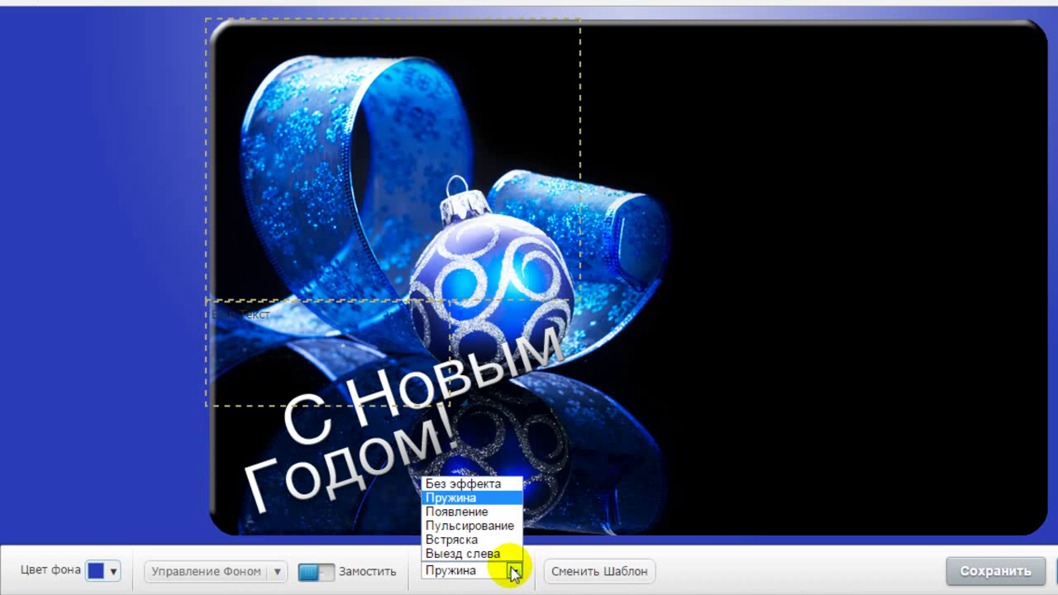
{"action": "left_click", "coordinate": [483, 526]}
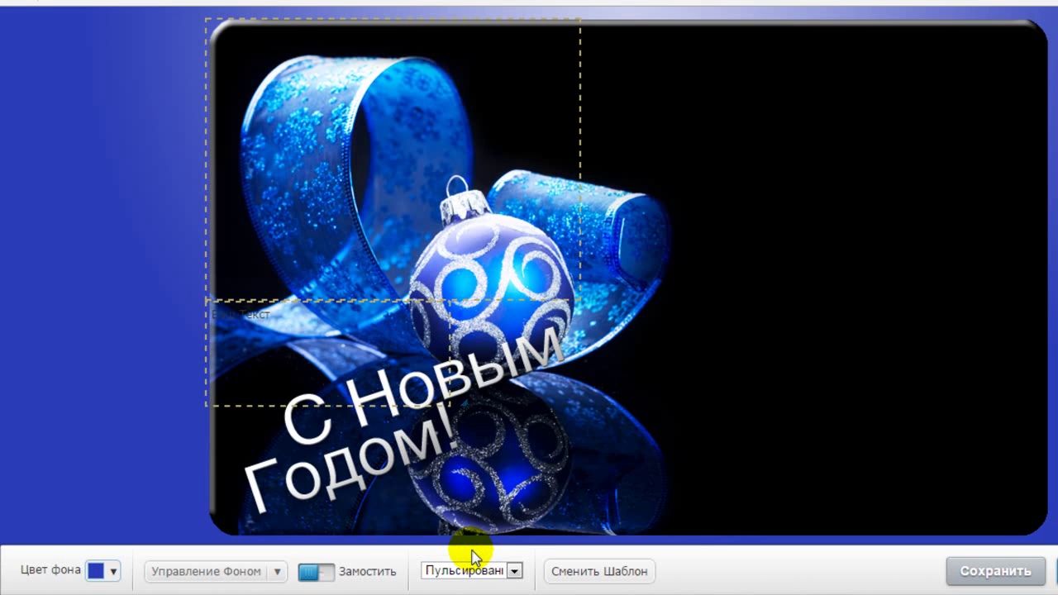
{"action": "left_click", "coordinate": [512, 571]}
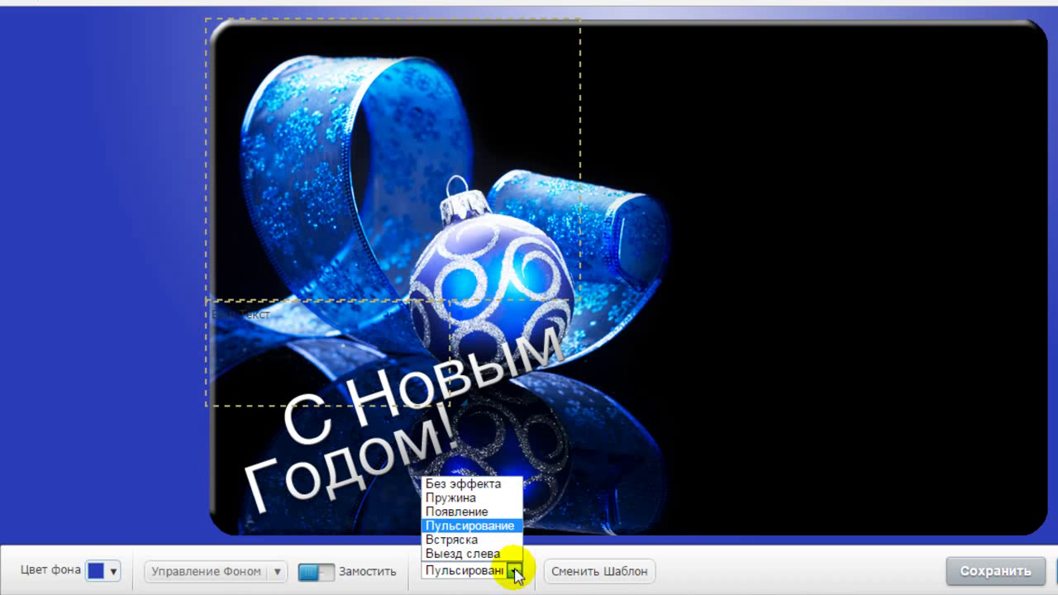
{"action": "left_click", "coordinate": [485, 554]}
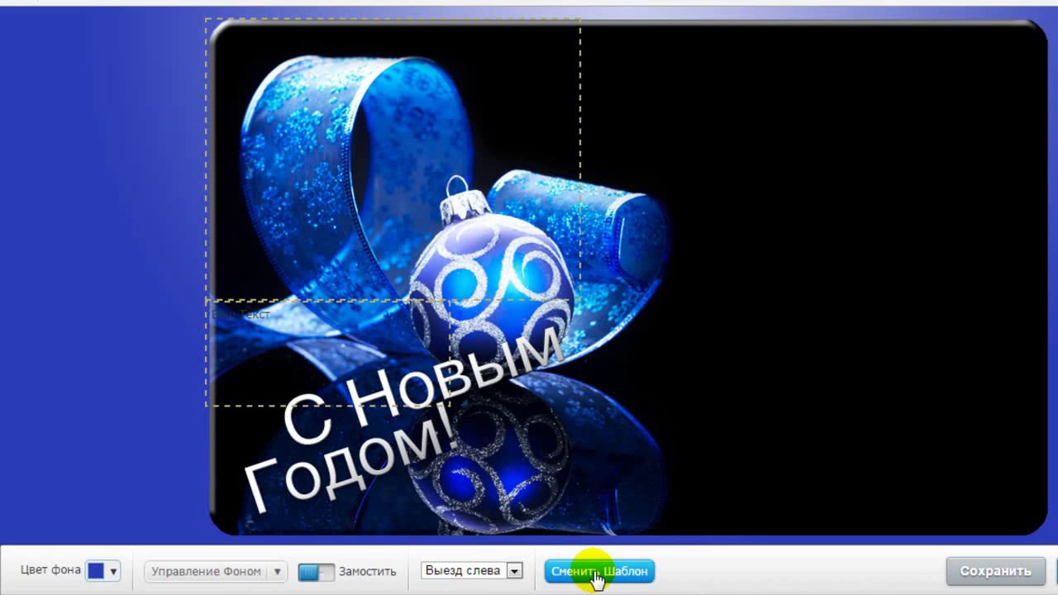
Place the video box top right with the text box below, enlarge both, and open Добавить видео.
{"action": "mouse_move", "coordinate": [496, 229]}
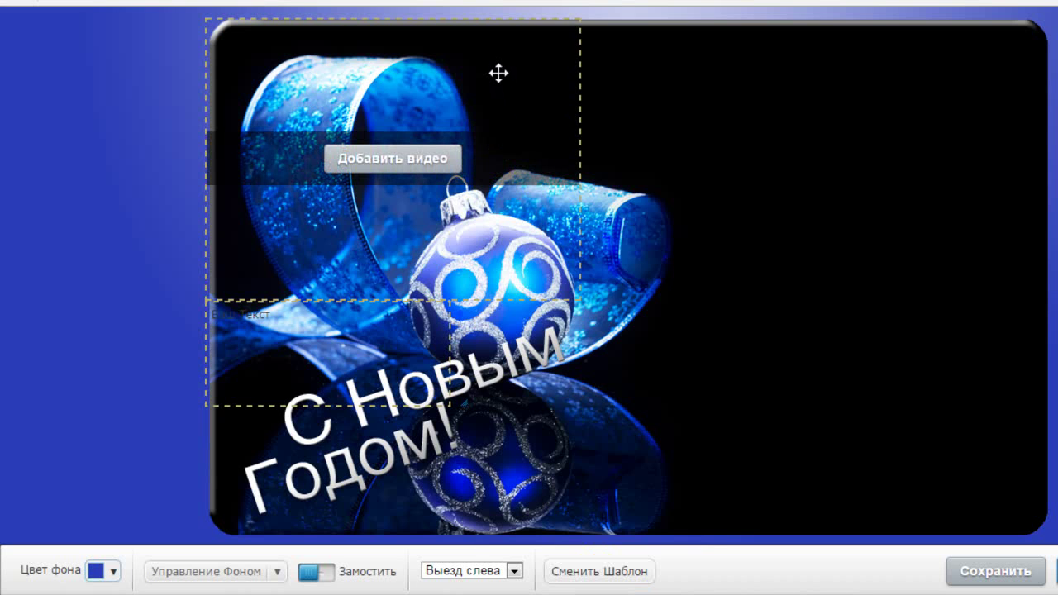
{"action": "left_click_drag", "start_coordinate": [499, 73], "coordinate": [871, 145]}
{"action": "left_click_drag", "start_coordinate": [802, 149], "coordinate": [861, 87]}
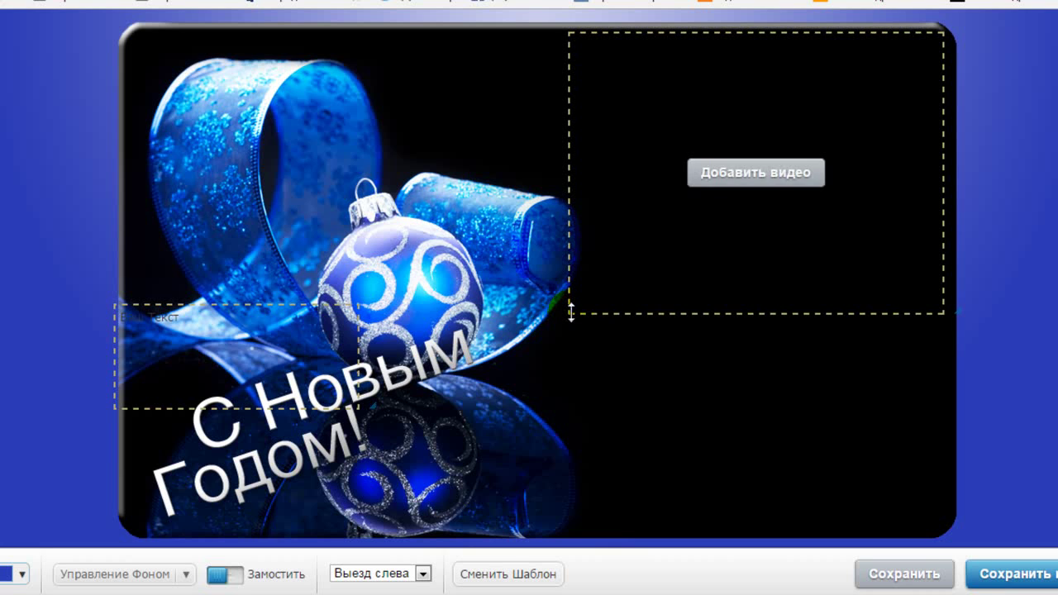
{"action": "left_click_drag", "start_coordinate": [578, 290], "coordinate": [697, 372]}
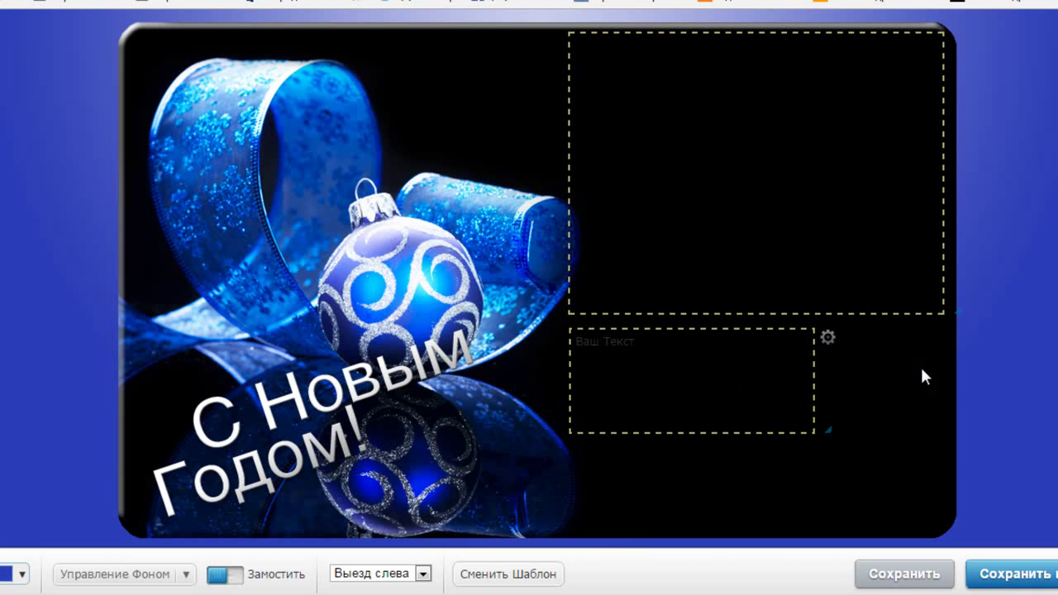
{"action": "left_click_drag", "start_coordinate": [773, 375], "coordinate": [794, 438]}
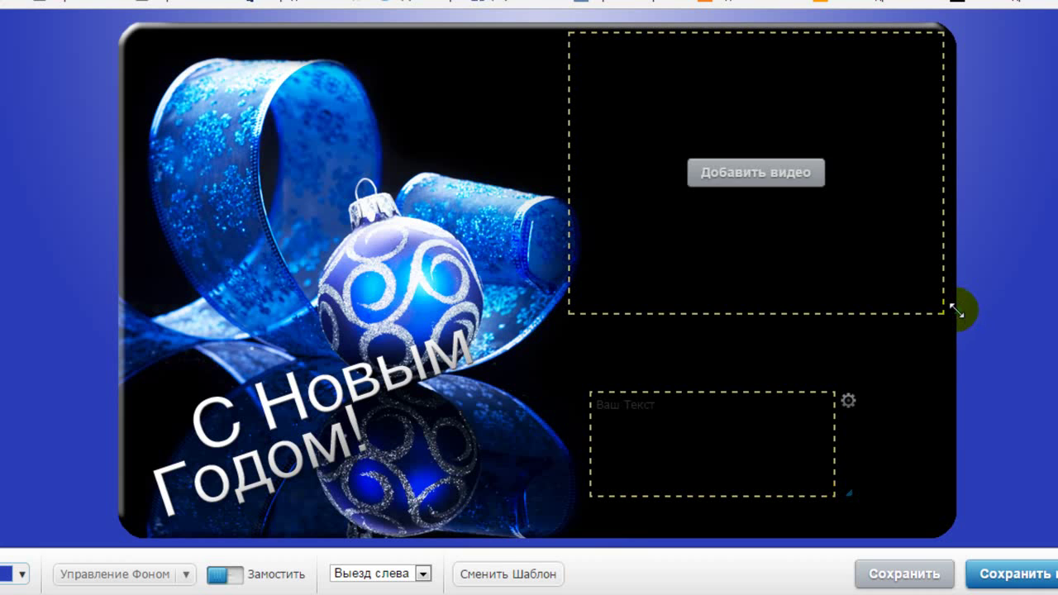
{"action": "left_click_drag", "start_coordinate": [957, 311], "coordinate": [921, 317]}
{"action": "mouse_move", "coordinate": [847, 494]}
{"action": "left_mouse_down"}
{"action": "mouse_move", "coordinate": [893, 530]}
{"action": "mouse_move", "coordinate": [843, 496]}
{"action": "left_mouse_up"}
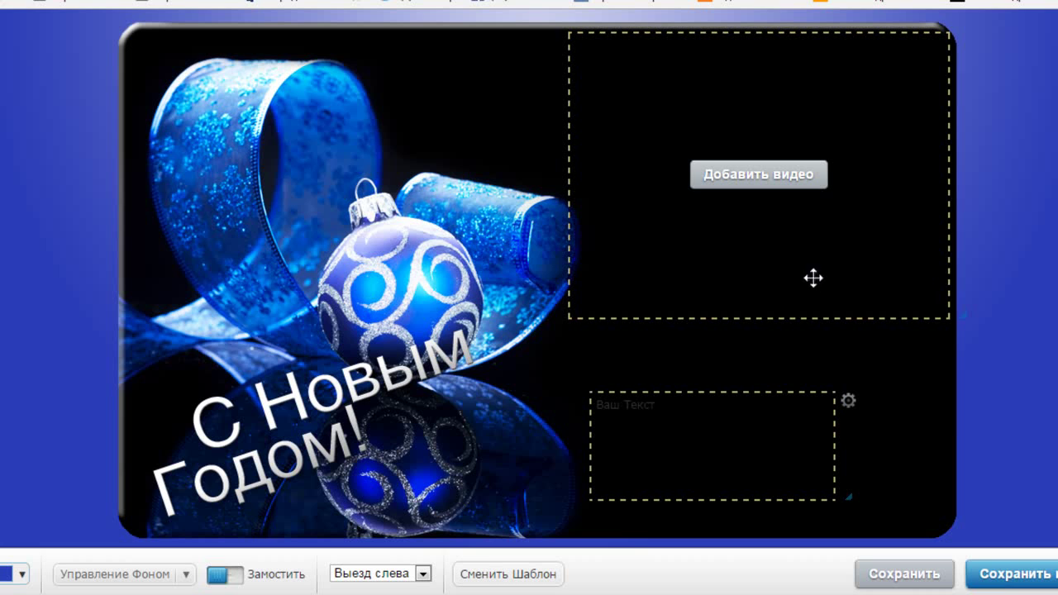
{"action": "left_click", "coordinate": [764, 181]}
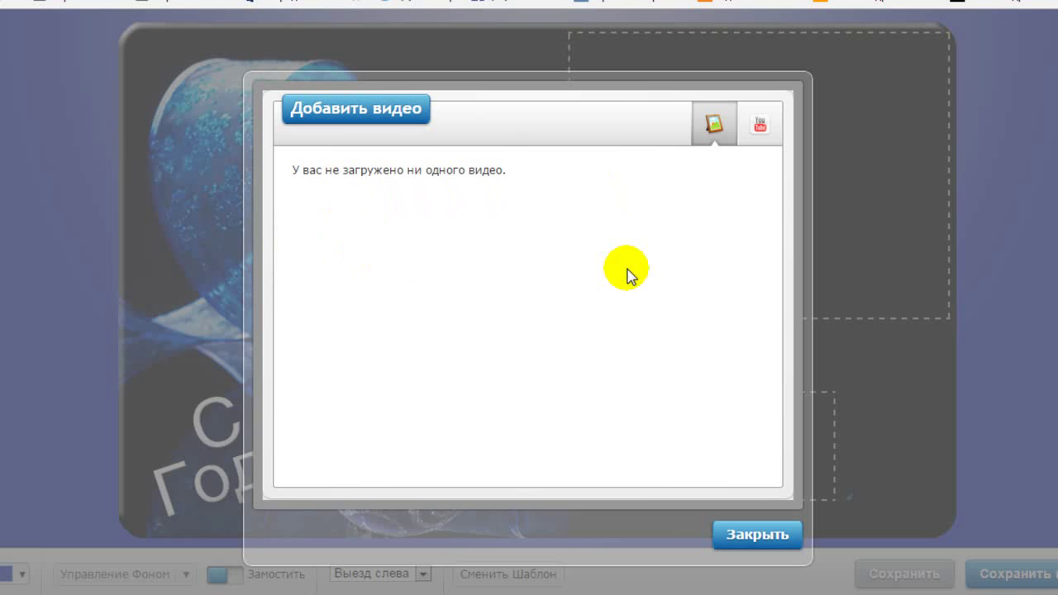
Paste the Happy New Year video's URL into the YouTube link field and close the dialog.
{"action": "left_click", "coordinate": [760, 125]}
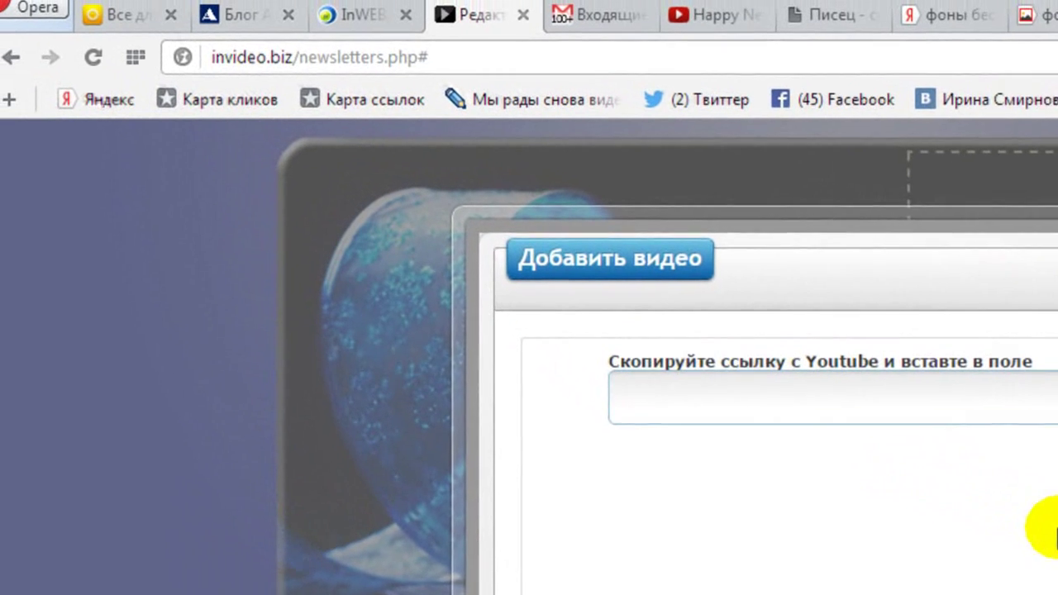
{"action": "left_click", "coordinate": [708, 18]}
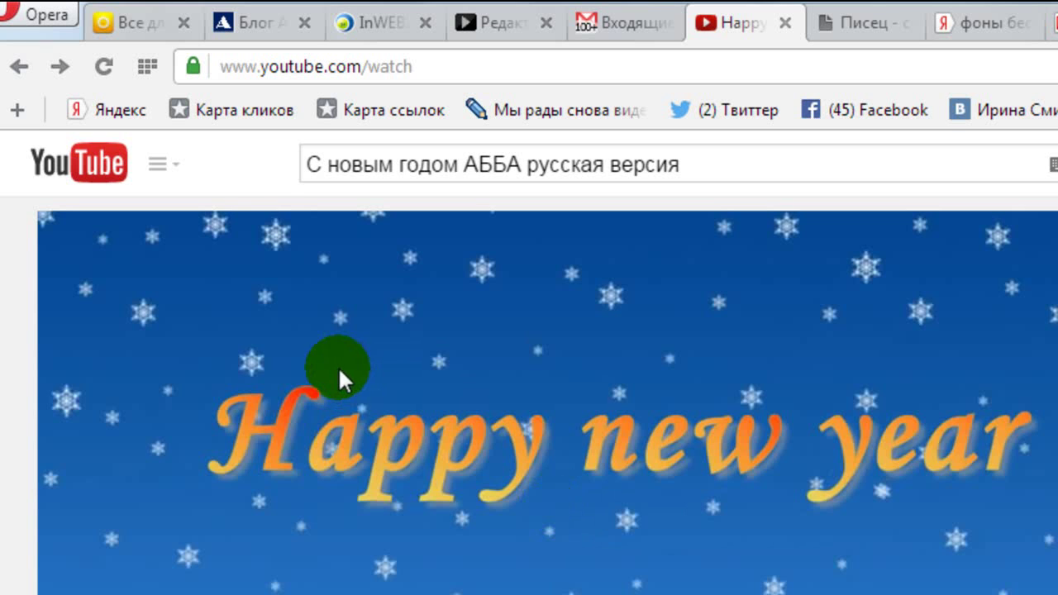
{"action": "left_click", "coordinate": [301, 64]}
{"action": "key", "text": "ctrl+c"}
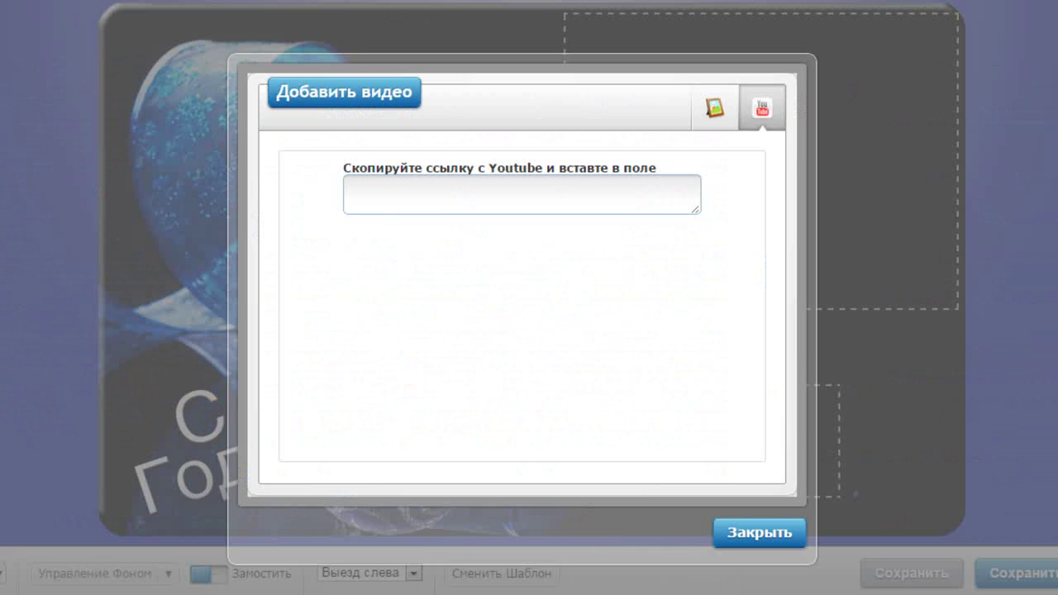
{"action": "left_click", "coordinate": [360, 194]}
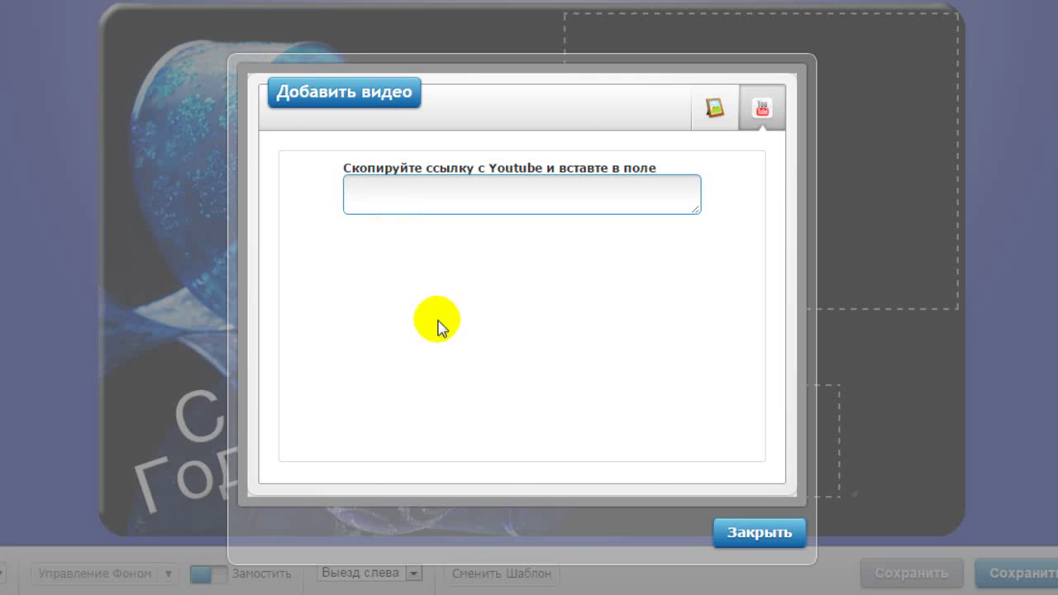
{"action": "key", "text": "ctrl+v"}
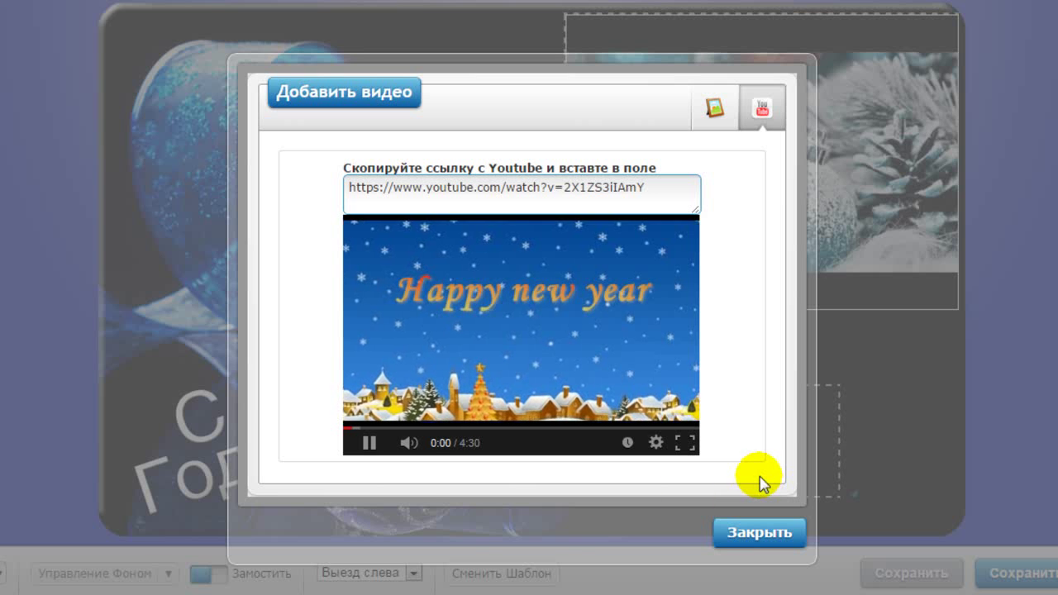
{"action": "left_click", "coordinate": [763, 531]}
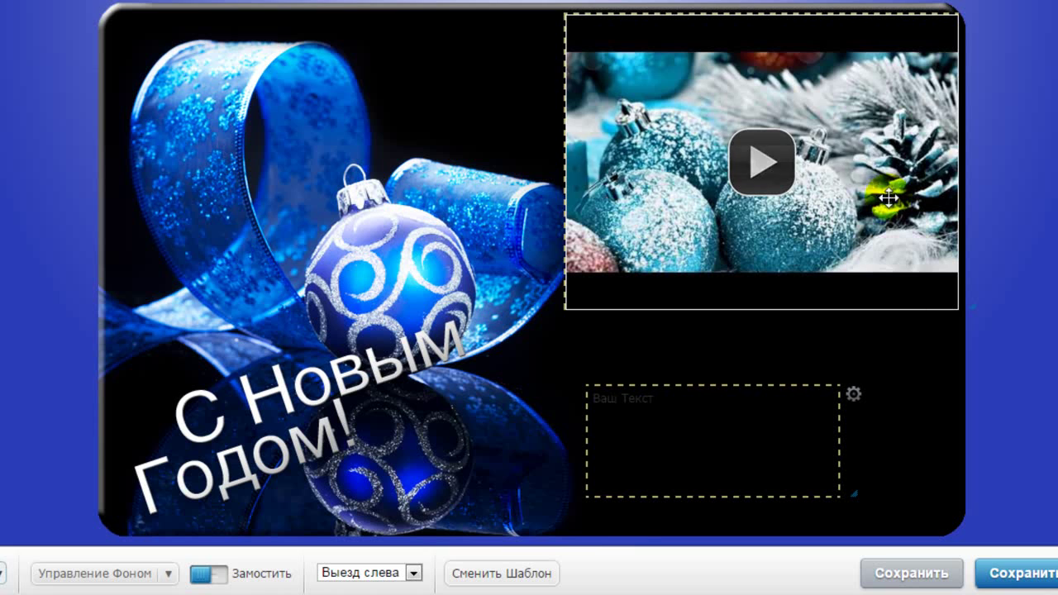
Move and enlarge the embedded video, then place the Ваш Текст box just beneath it.
{"action": "mouse_move", "coordinate": [879, 177]}
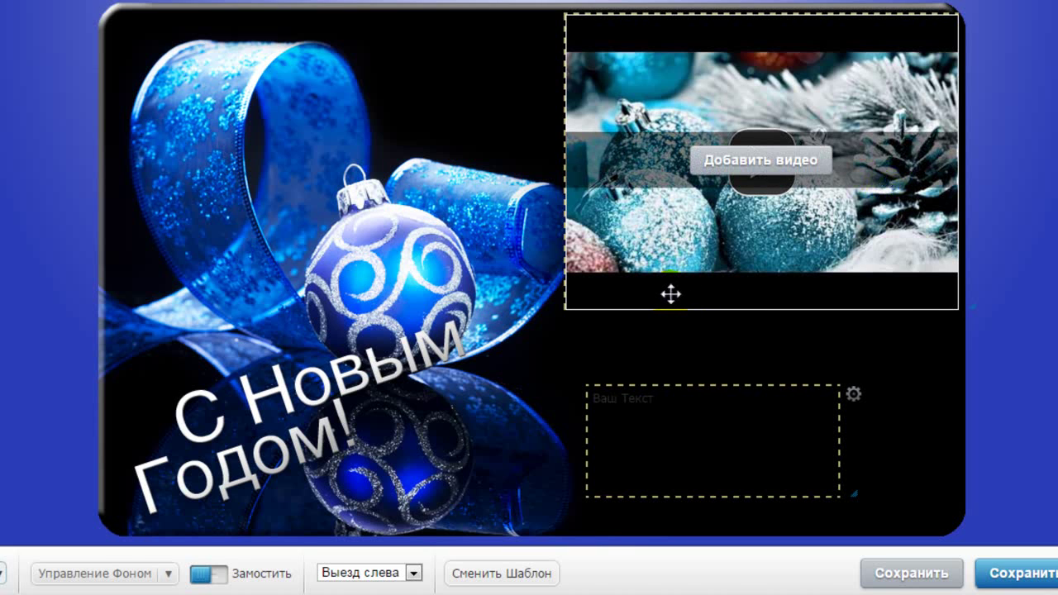
{"action": "left_click", "coordinate": [818, 277]}
{"action": "left_click", "coordinate": [688, 72]}
{"action": "left_click_drag", "start_coordinate": [688, 72], "coordinate": [648, 35]}
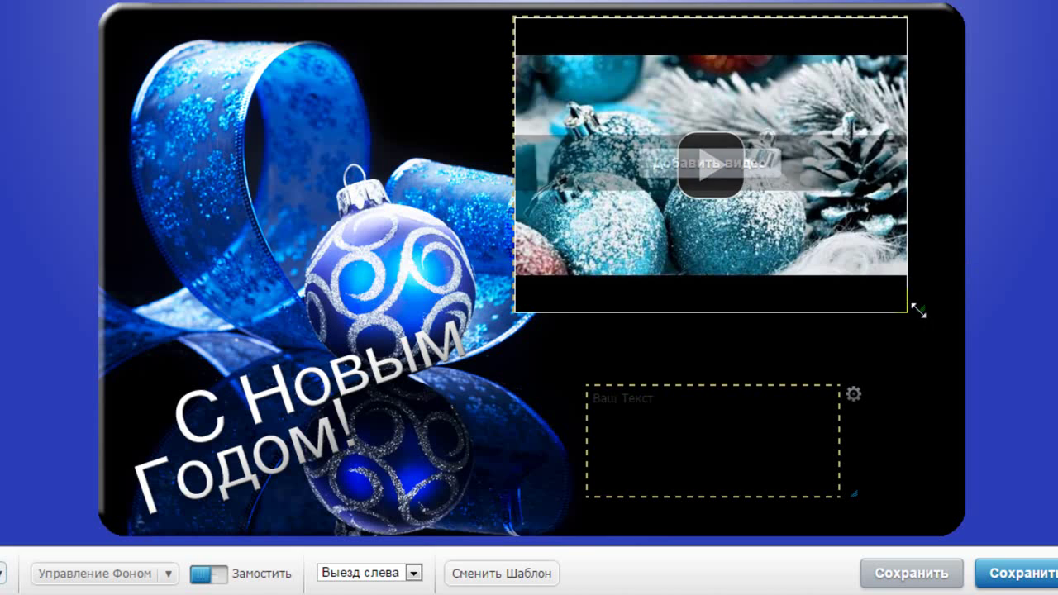
{"action": "mouse_move", "coordinate": [918, 308]}
{"action": "left_mouse_down"}
{"action": "mouse_move", "coordinate": [959, 355]}
{"action": "mouse_move", "coordinate": [914, 311]}
{"action": "left_mouse_up"}
{"action": "left_click_drag", "start_coordinate": [709, 38], "coordinate": [744, 40]}
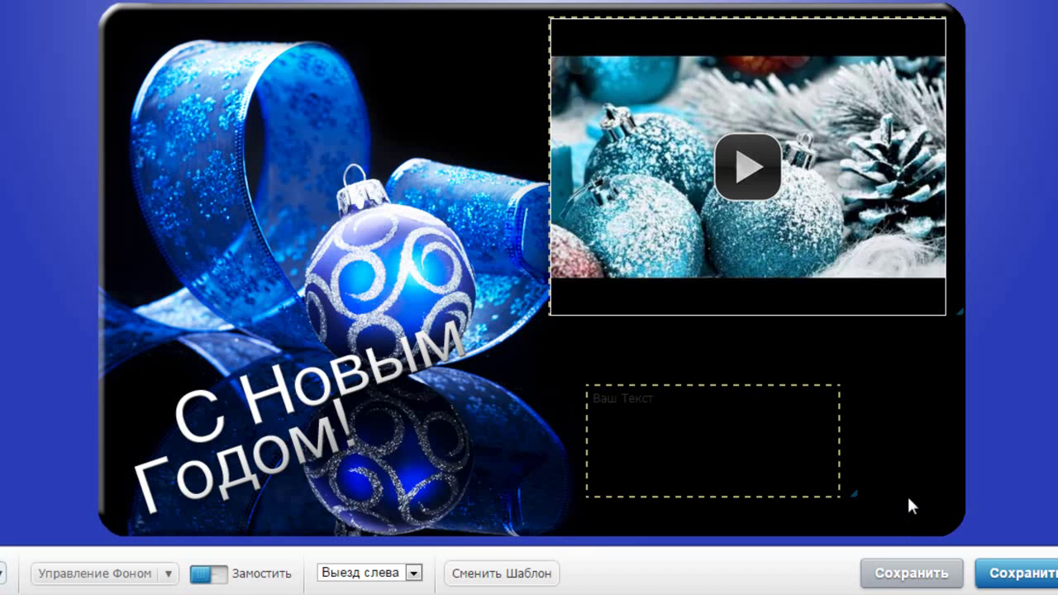
{"action": "left_click_drag", "start_coordinate": [734, 429], "coordinate": [702, 379]}
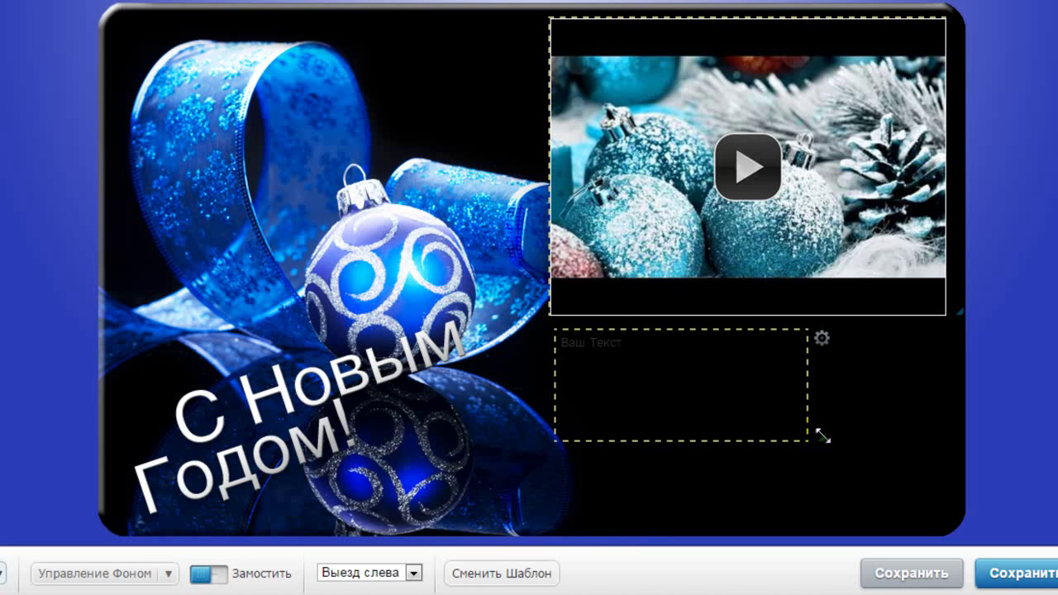
{"action": "scroll", "coordinate": [630, 364], "scroll_direction": "down", "scroll_amount": 1}
{"action": "left_click", "coordinate": [630, 362]}
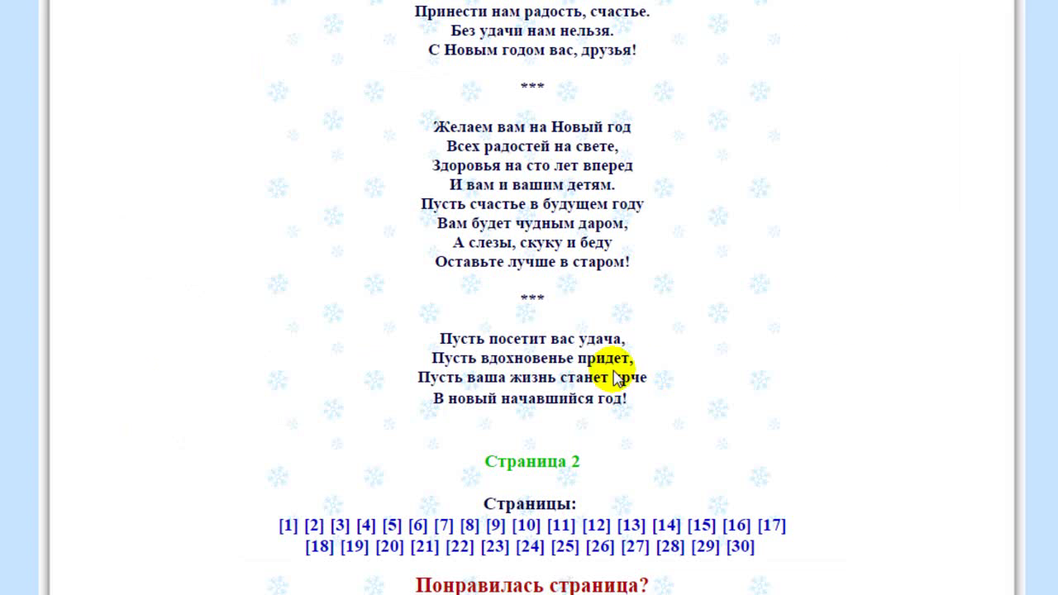
Select the poem's final four-line stanza, beginning 'Пусть посетит вас удача'.
{"action": "left_click_drag", "start_coordinate": [439, 340], "coordinate": [628, 403]}
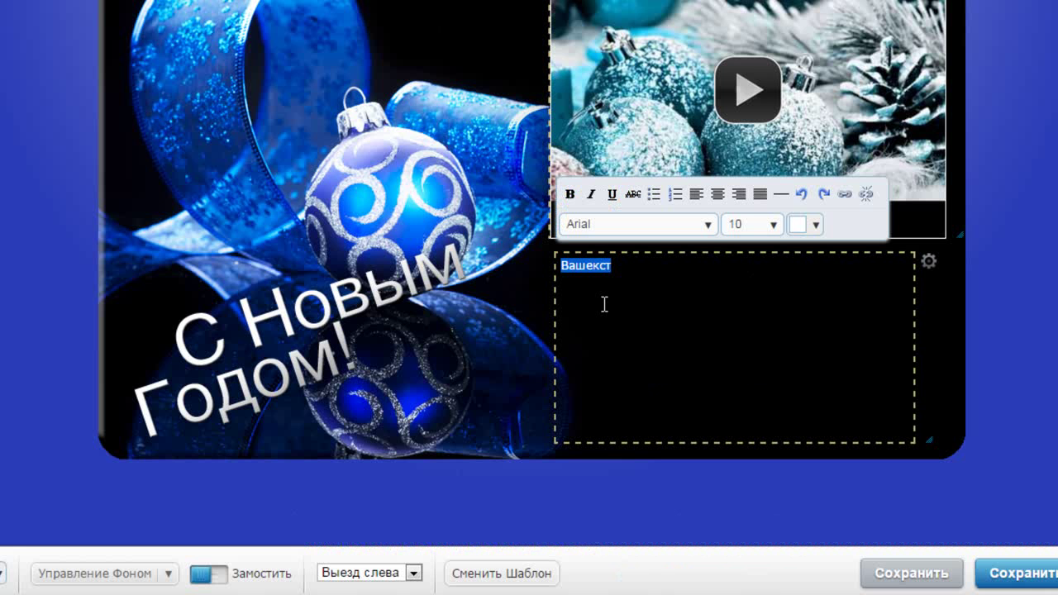
Replace the placeholder with the poem in white text, font size 28.
{"action": "key", "text": "Delete"}
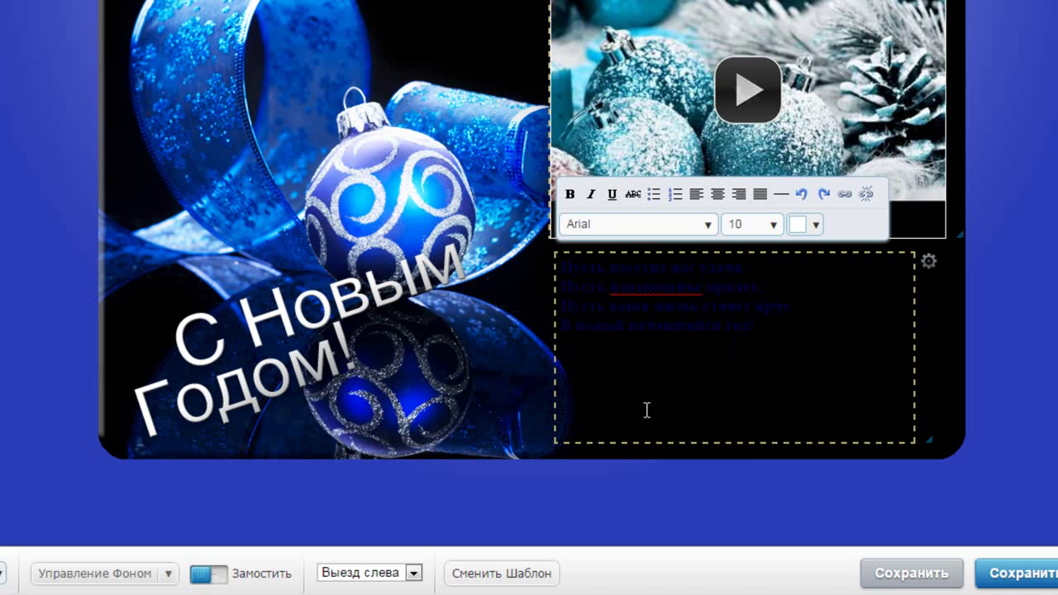
{"action": "left_click_drag", "start_coordinate": [564, 265], "coordinate": [755, 325]}
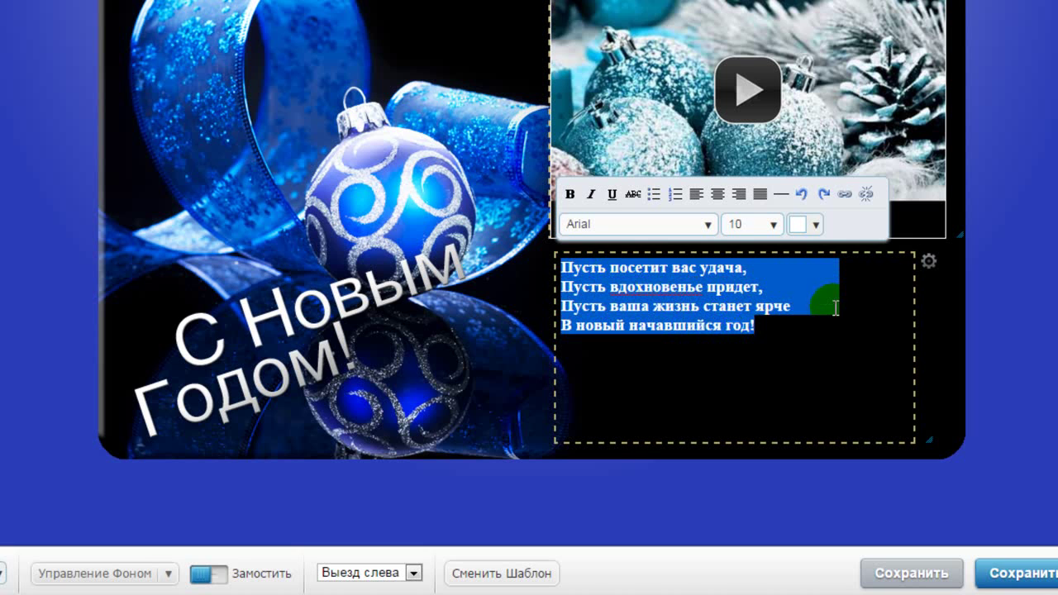
{"action": "left_click", "coordinate": [798, 225]}
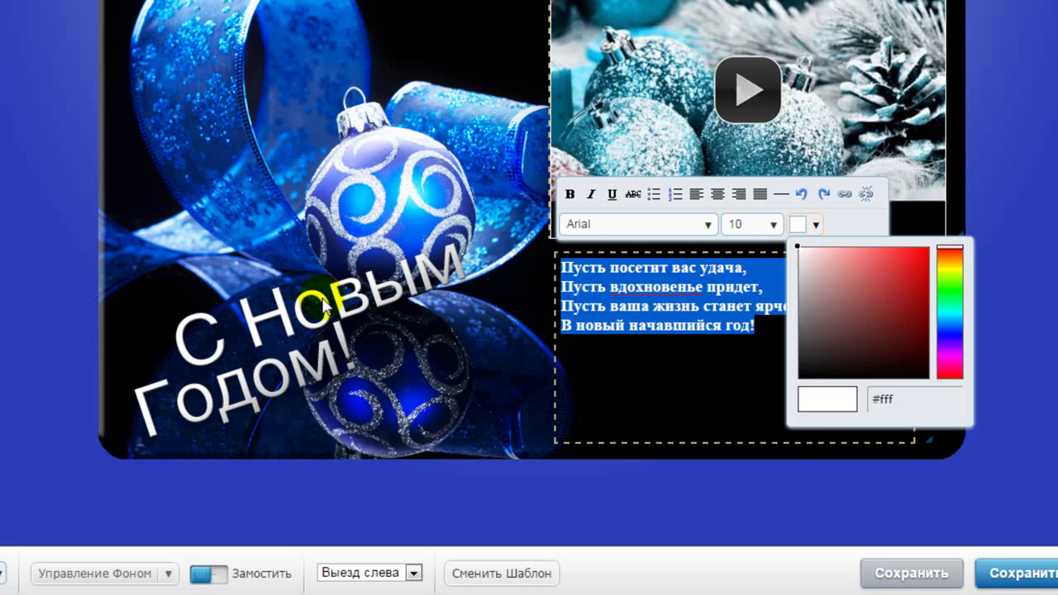
{"action": "left_click", "coordinate": [811, 225]}
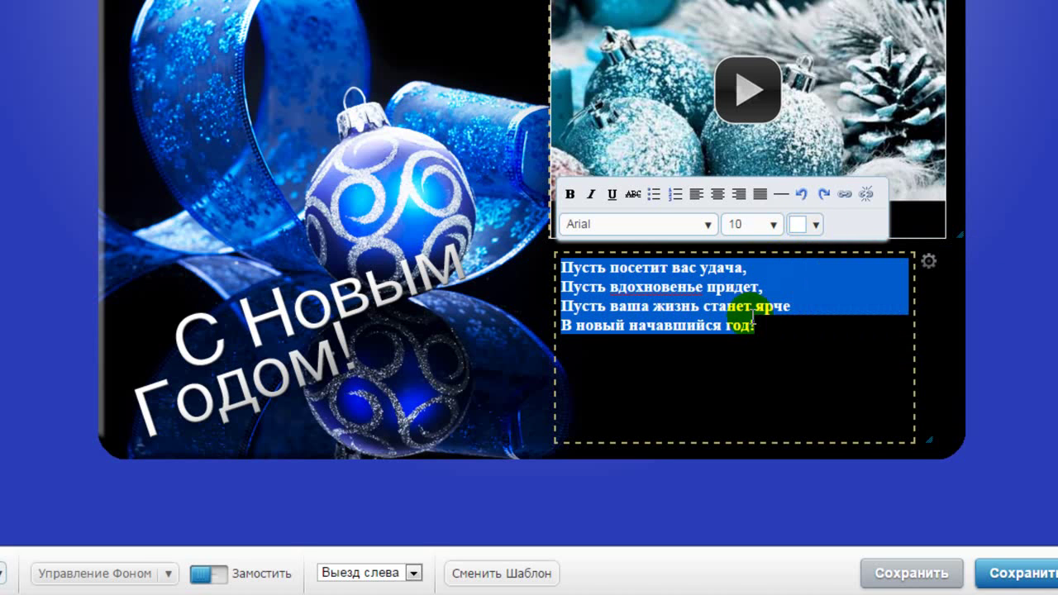
{"action": "left_click", "coordinate": [774, 225]}
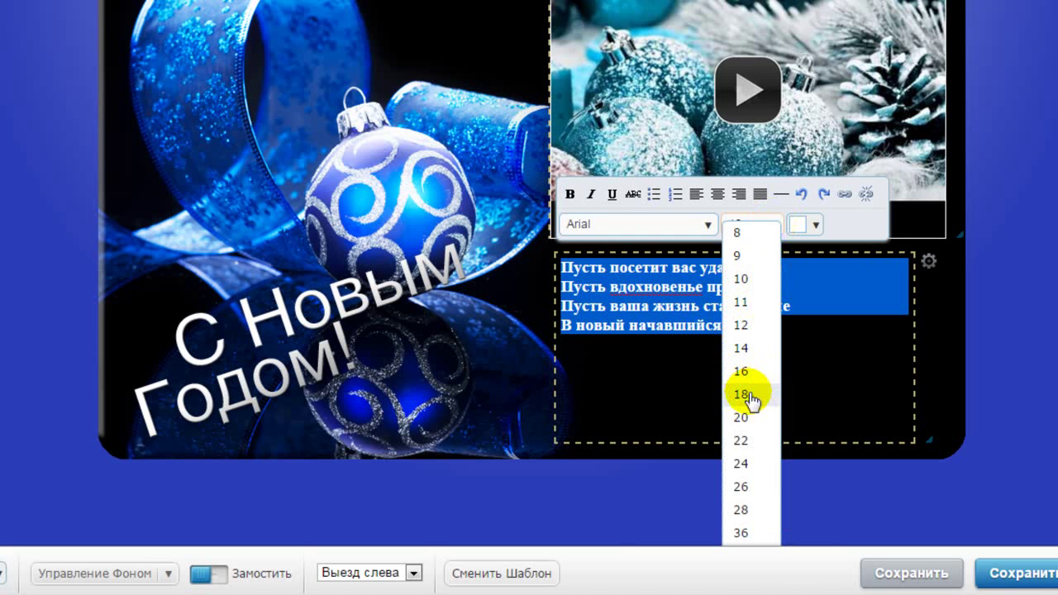
{"action": "left_click", "coordinate": [742, 394]}
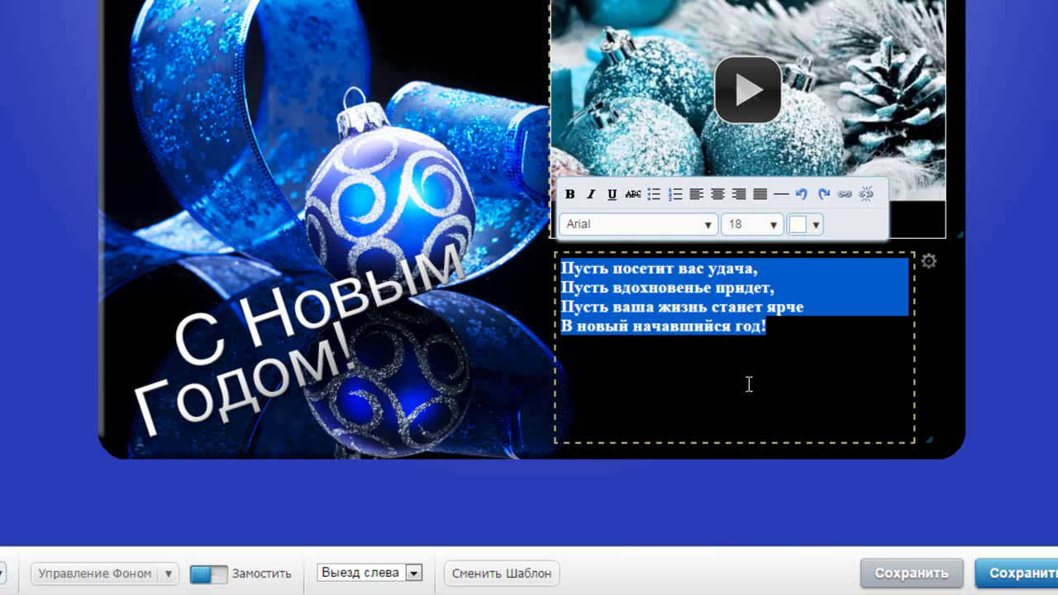
{"action": "left_click", "coordinate": [775, 227]}
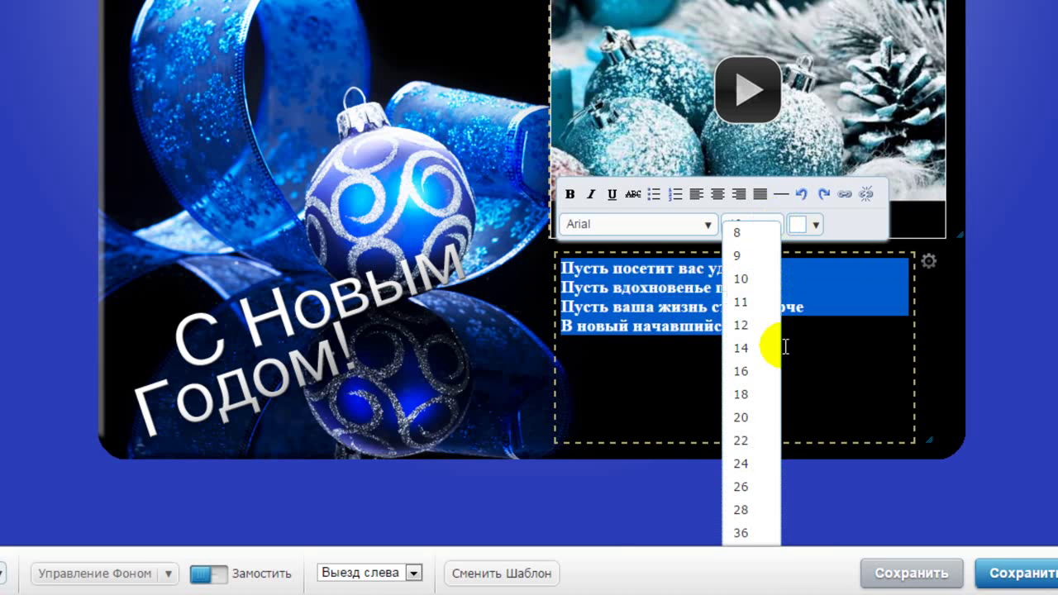
{"action": "left_click", "coordinate": [757, 474]}
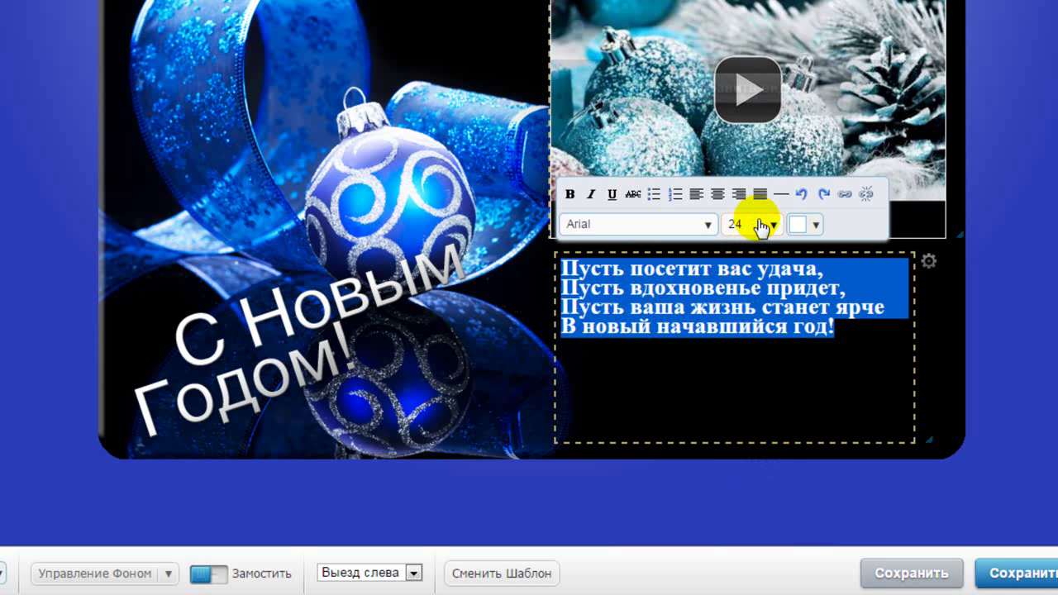
{"action": "left_click", "coordinate": [775, 227]}
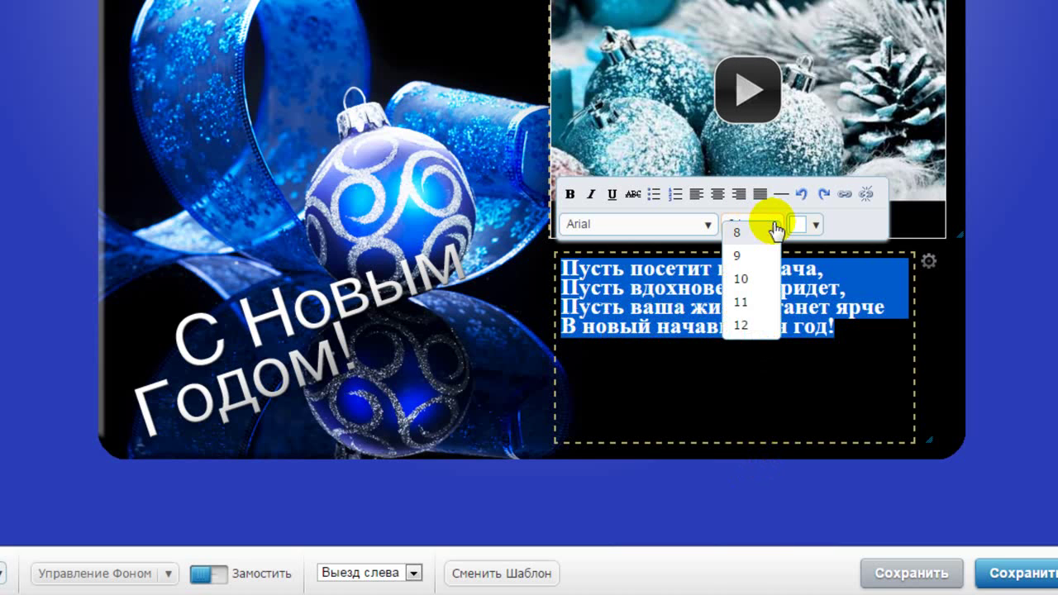
{"action": "left_click", "coordinate": [758, 513]}
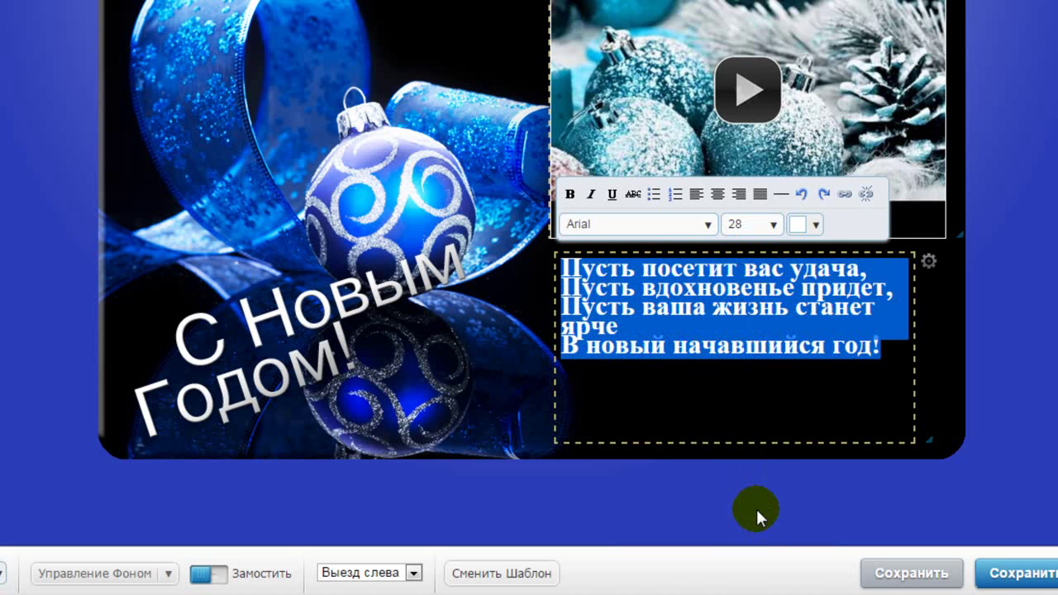
Make the poem box taller, shift it left and widen it so each line fits.
{"action": "left_click", "coordinate": [723, 441]}
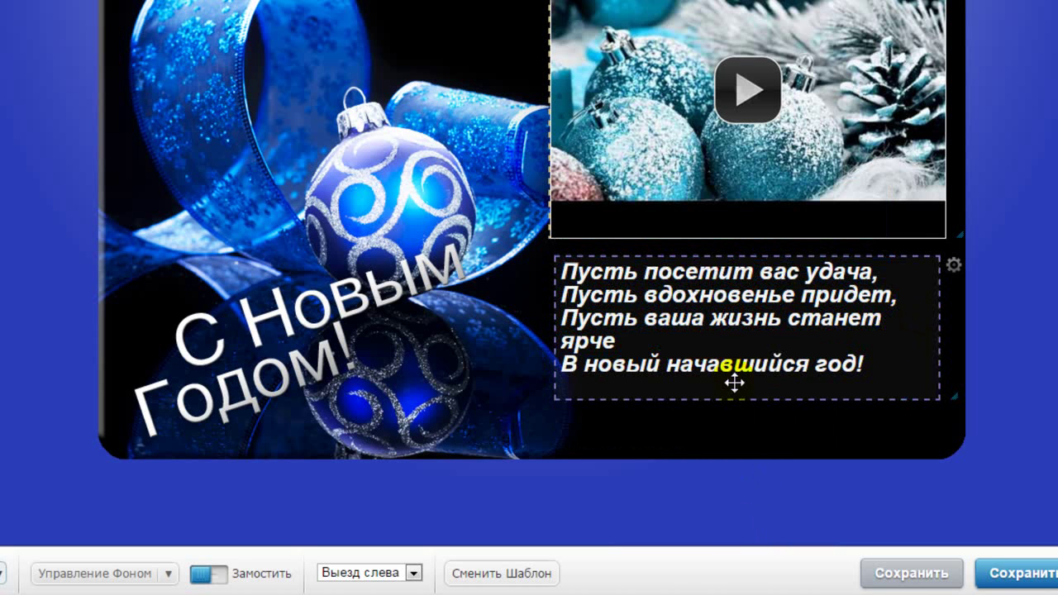
{"action": "left_click_drag", "start_coordinate": [950, 394], "coordinate": [956, 444]}
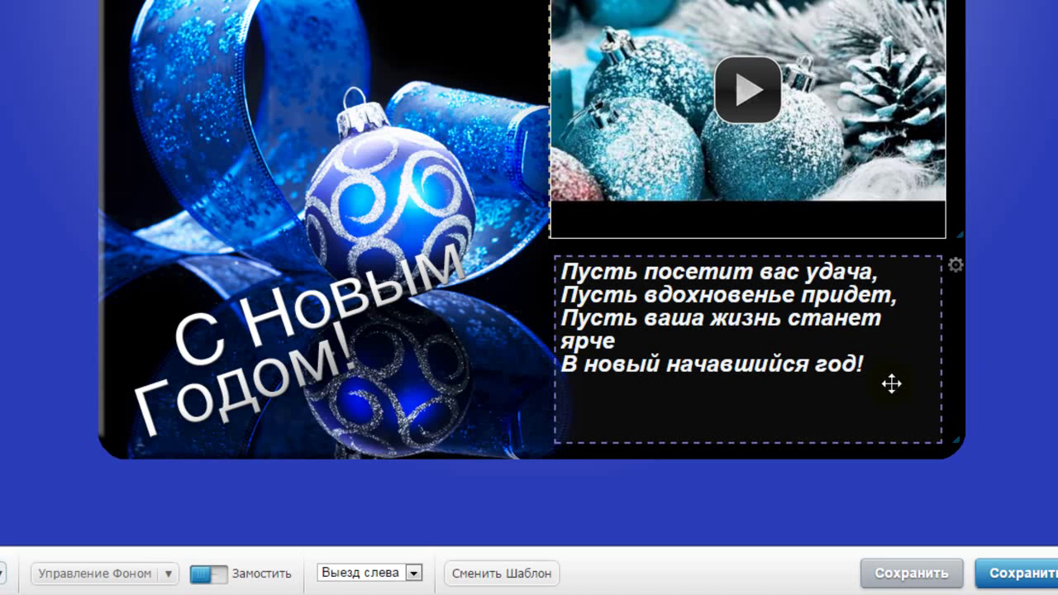
{"action": "left_click_drag", "start_coordinate": [787, 276], "coordinate": [754, 276]}
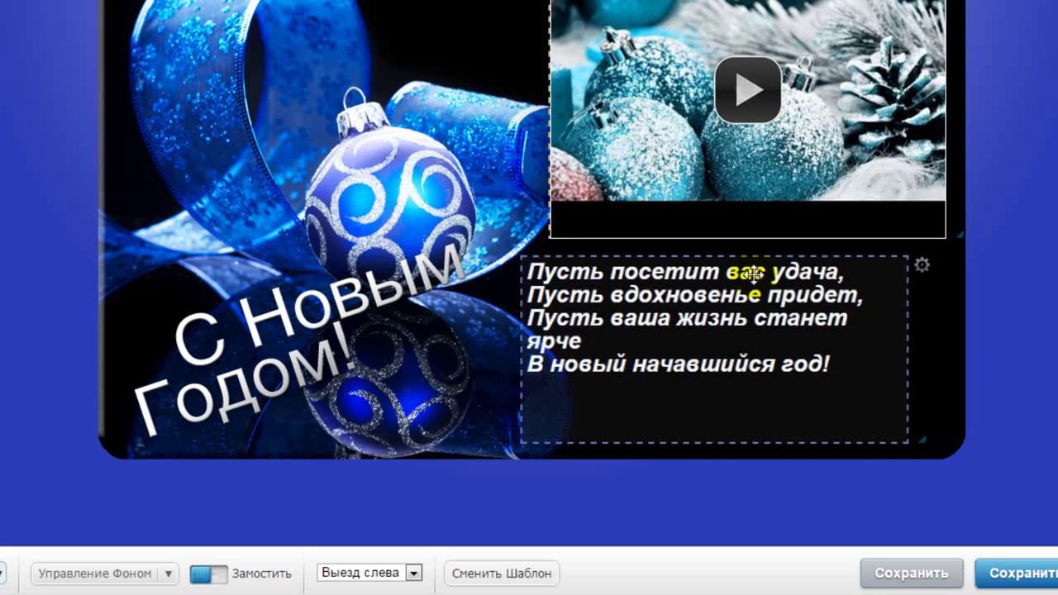
{"action": "left_click_drag", "start_coordinate": [917, 439], "coordinate": [953, 439]}
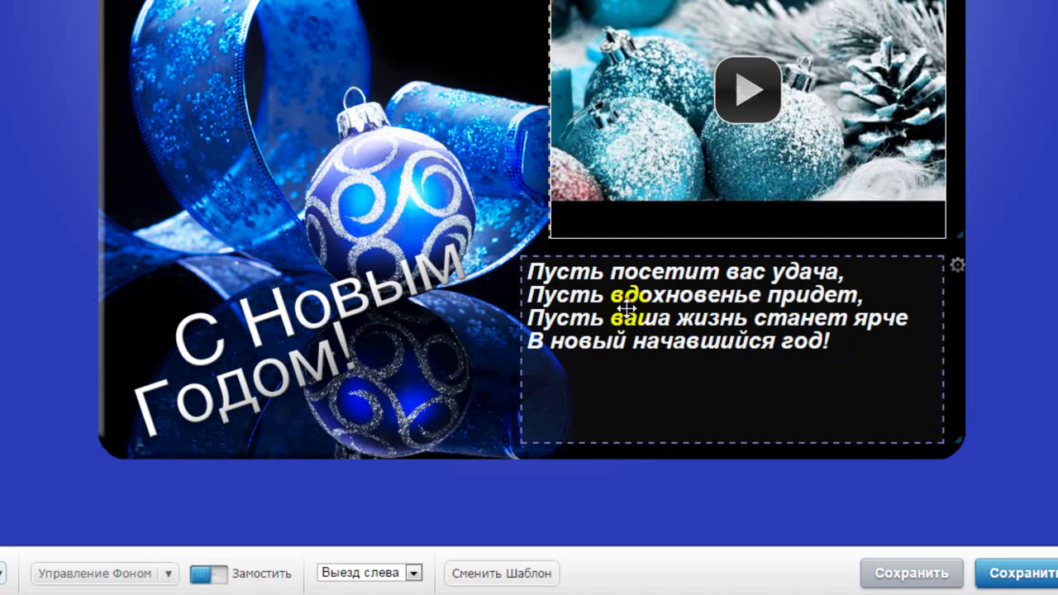
Add the author's name as a centred signature line under the last verse.
{"action": "left_click", "coordinate": [847, 315]}
{"action": "type", "text": "Смирнова "}
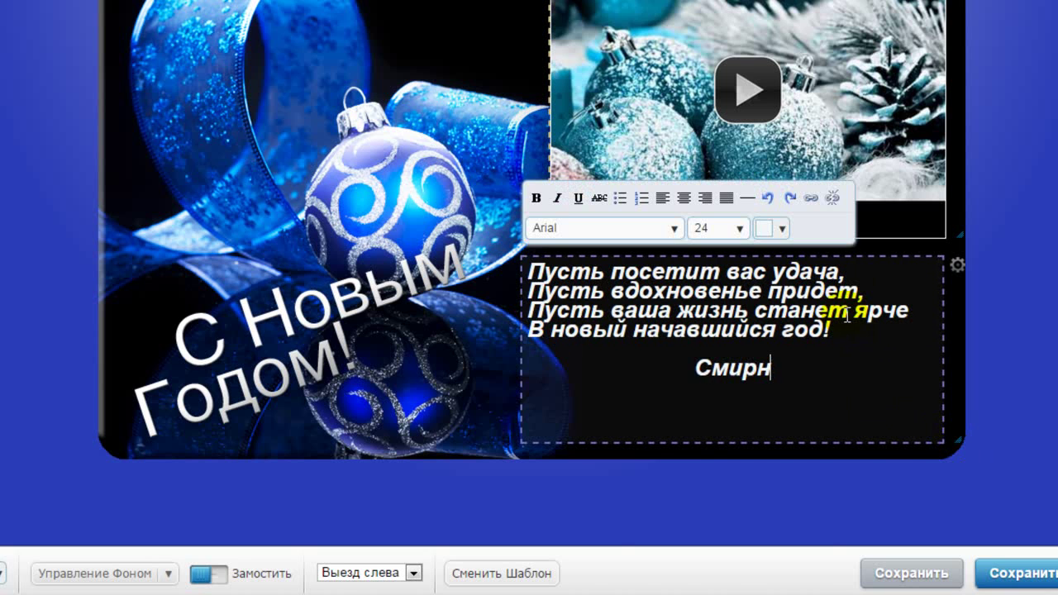
{"action": "type", "text": "Ирина"}
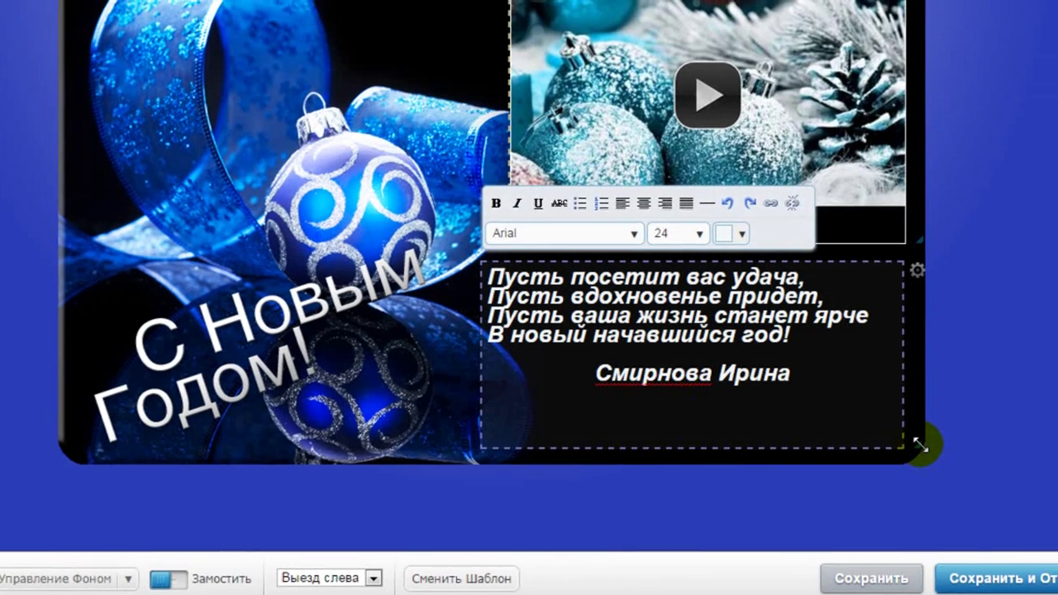
{"action": "left_click", "coordinate": [979, 438]}
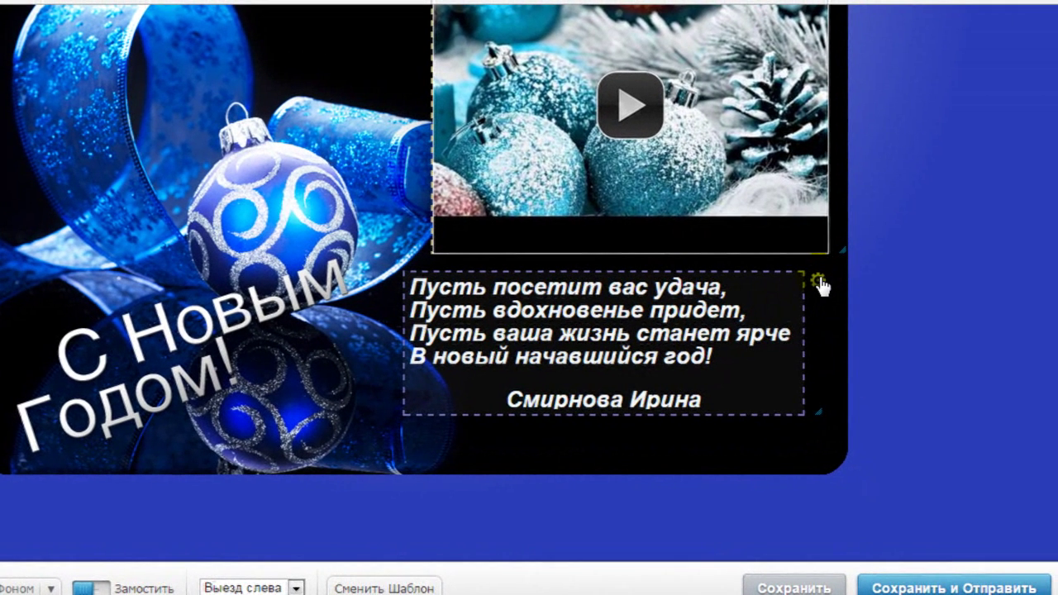
{"action": "left_click", "coordinate": [819, 282]}
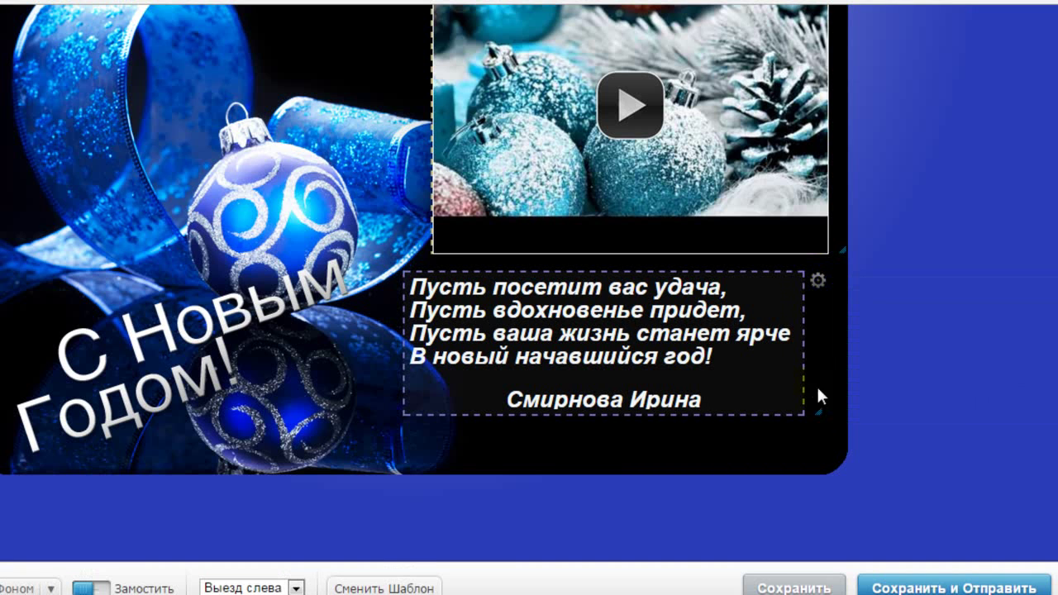
Give the poem box rounded corners and a thicker solid border, keeping its background transparent.
{"action": "left_click", "coordinate": [818, 285]}
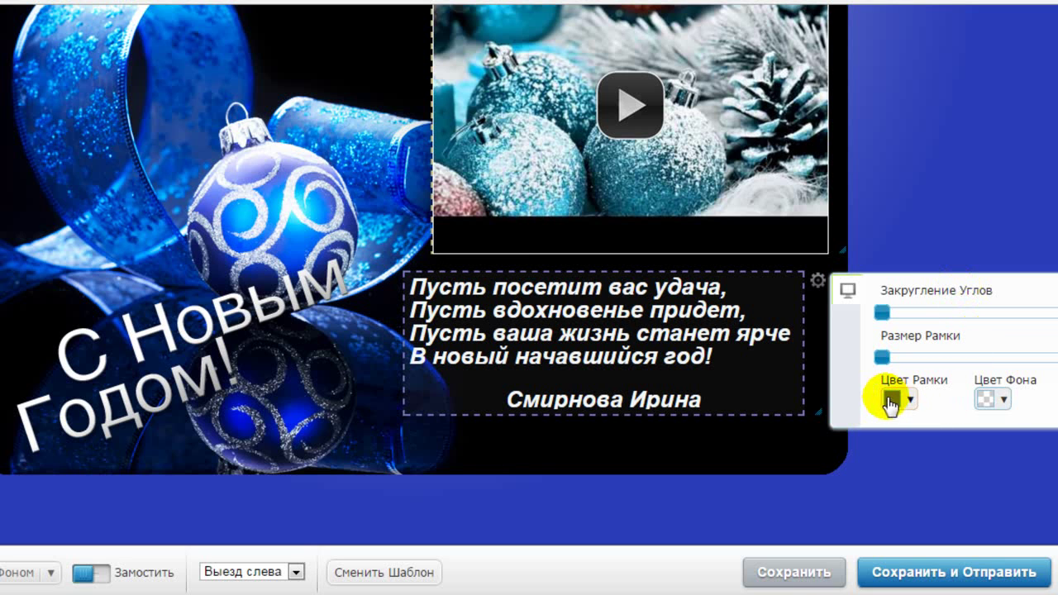
{"action": "left_click", "coordinate": [1003, 402]}
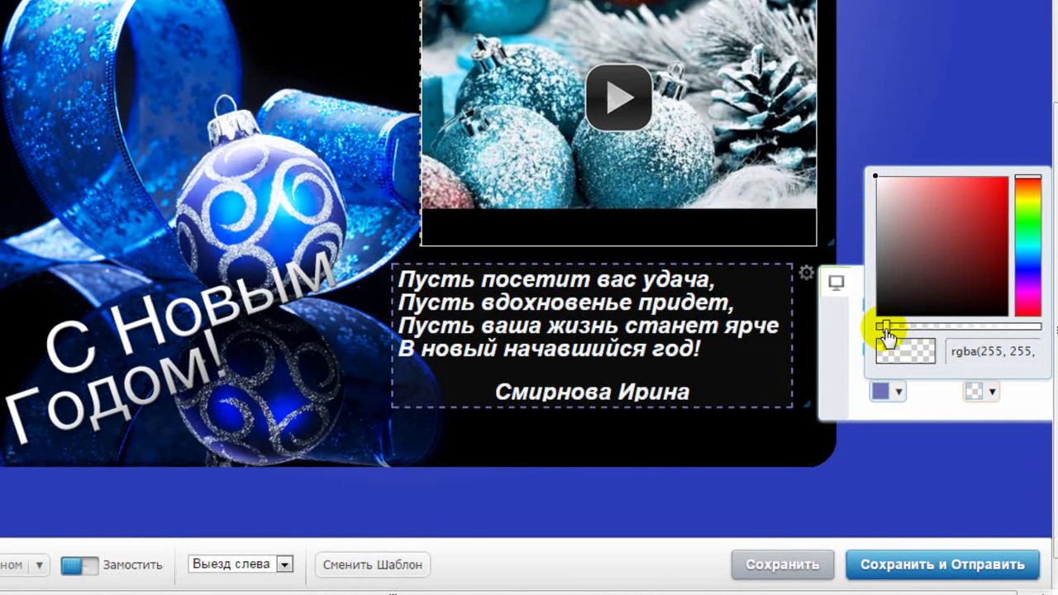
{"action": "left_click_drag", "start_coordinate": [884, 327], "coordinate": [1042, 328]}
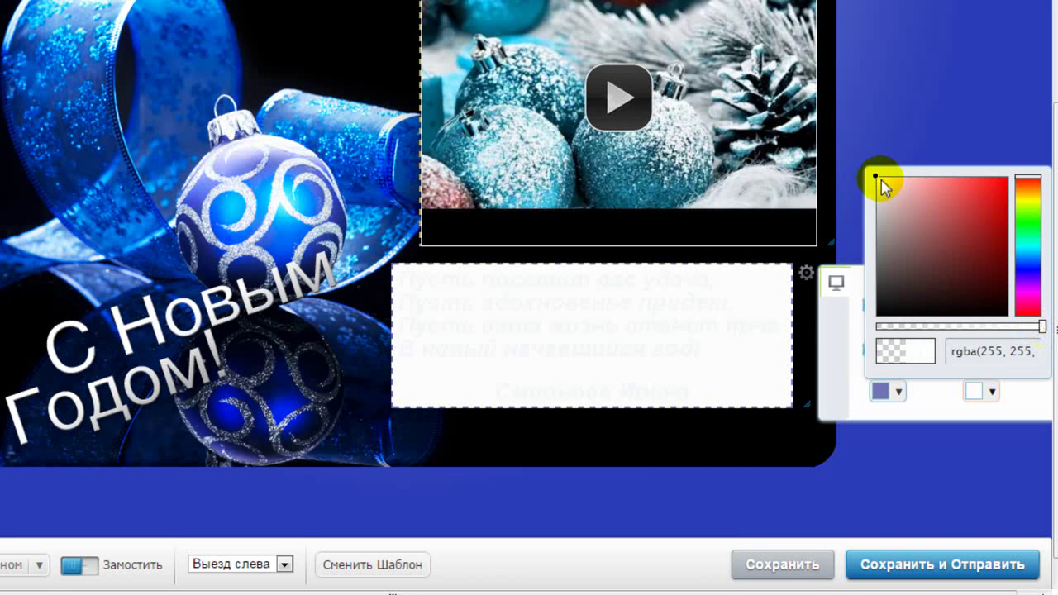
{"action": "left_click_drag", "start_coordinate": [1044, 330], "coordinate": [877, 332]}
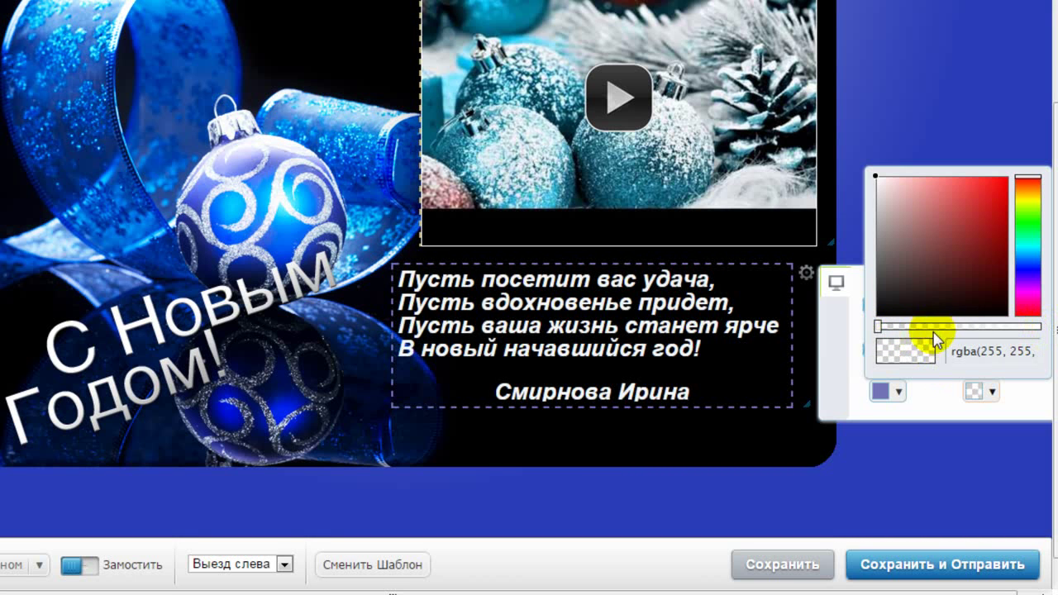
{"action": "left_click", "coordinate": [992, 400]}
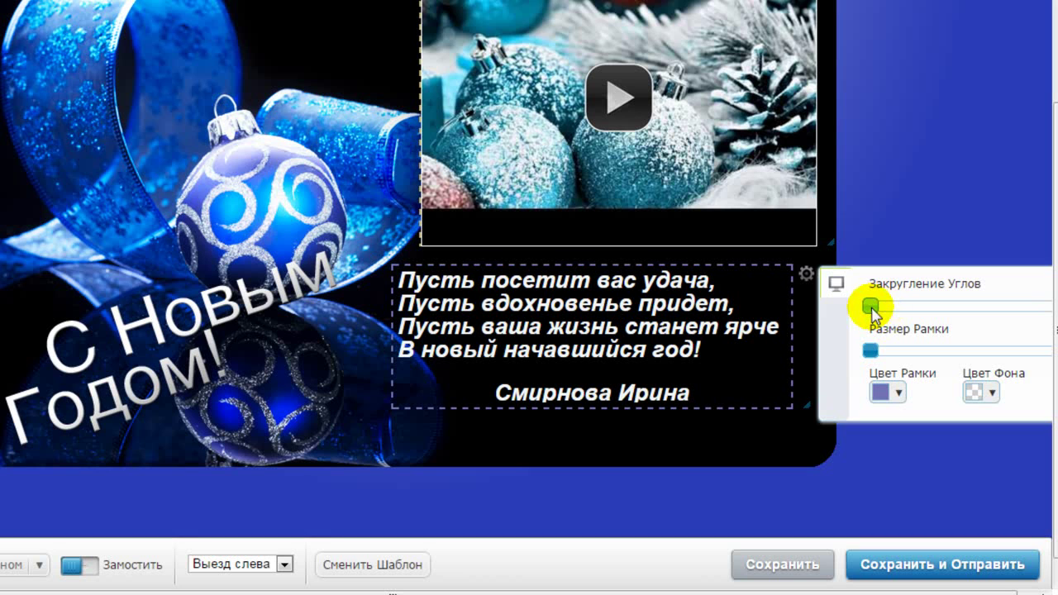
{"action": "left_click_drag", "start_coordinate": [874, 313], "coordinate": [1018, 313]}
{"action": "left_click_drag", "start_coordinate": [870, 350], "coordinate": [959, 353]}
Shift the framed poem box down and to the right.
{"action": "left_click", "coordinate": [932, 451]}
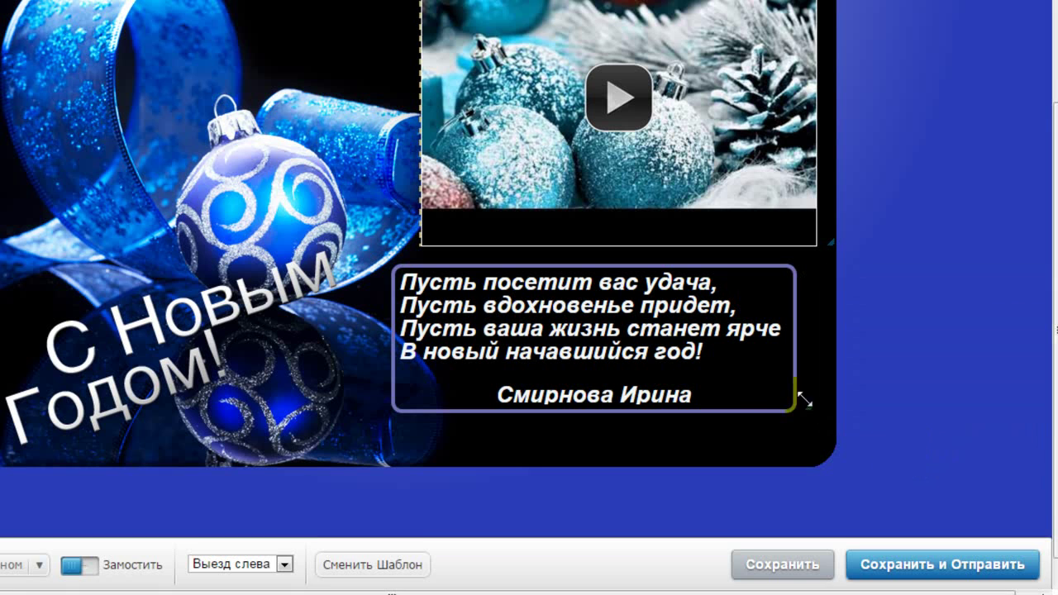
{"action": "left_click_drag", "start_coordinate": [658, 287], "coordinate": [674, 317]}
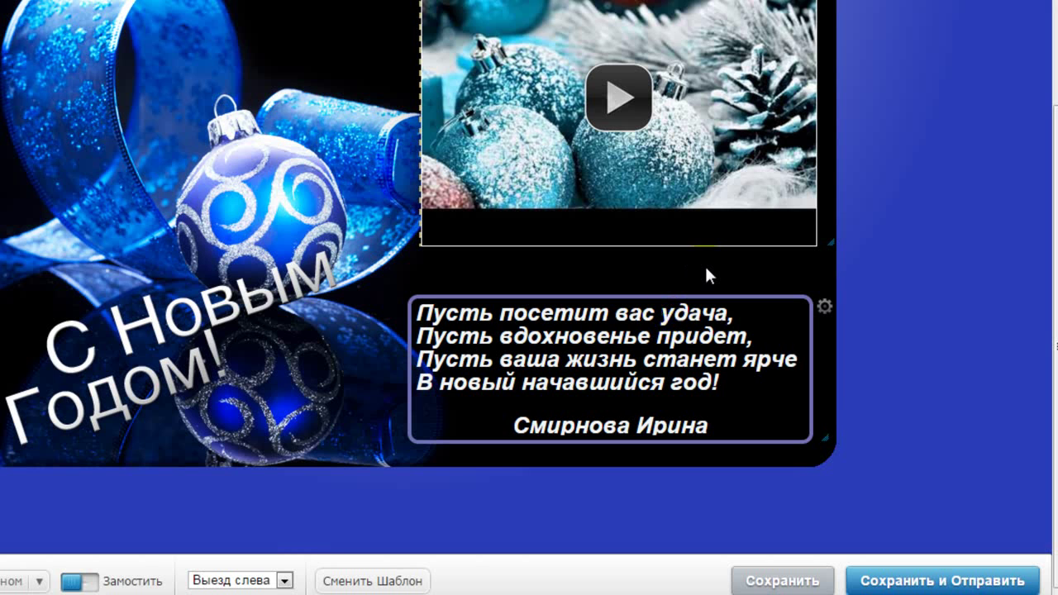
{"action": "left_click", "coordinate": [1032, 243]}
Move the video block slightly left and enlarge it directly above the poem.
{"action": "scroll", "coordinate": [960, 206], "scroll_direction": "up", "scroll_amount": 3}
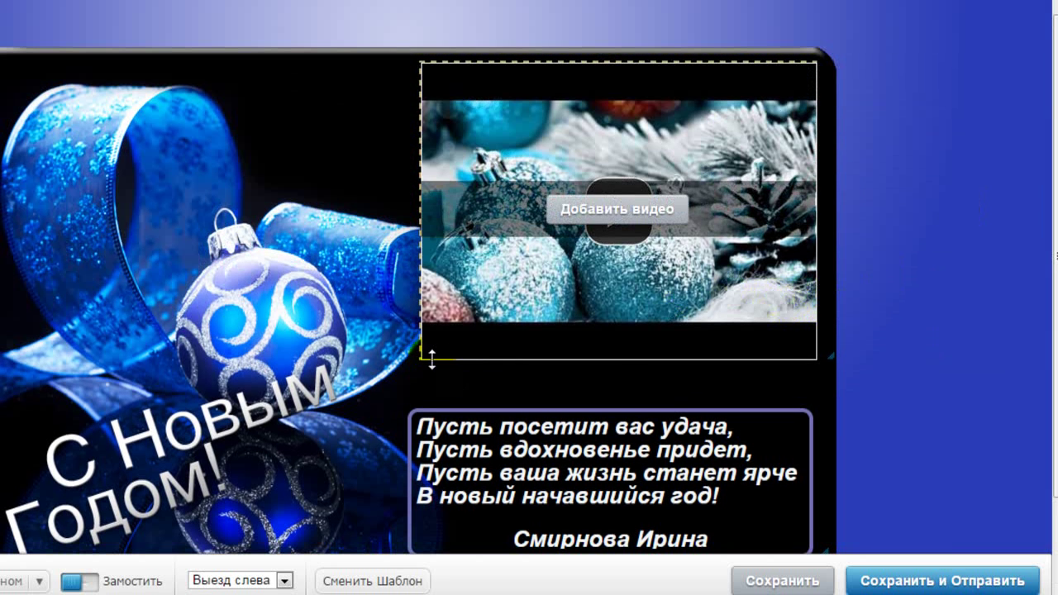
{"action": "left_click_drag", "start_coordinate": [686, 91], "coordinate": [659, 87]}
{"action": "left_click_drag", "start_coordinate": [800, 353], "coordinate": [823, 380]}
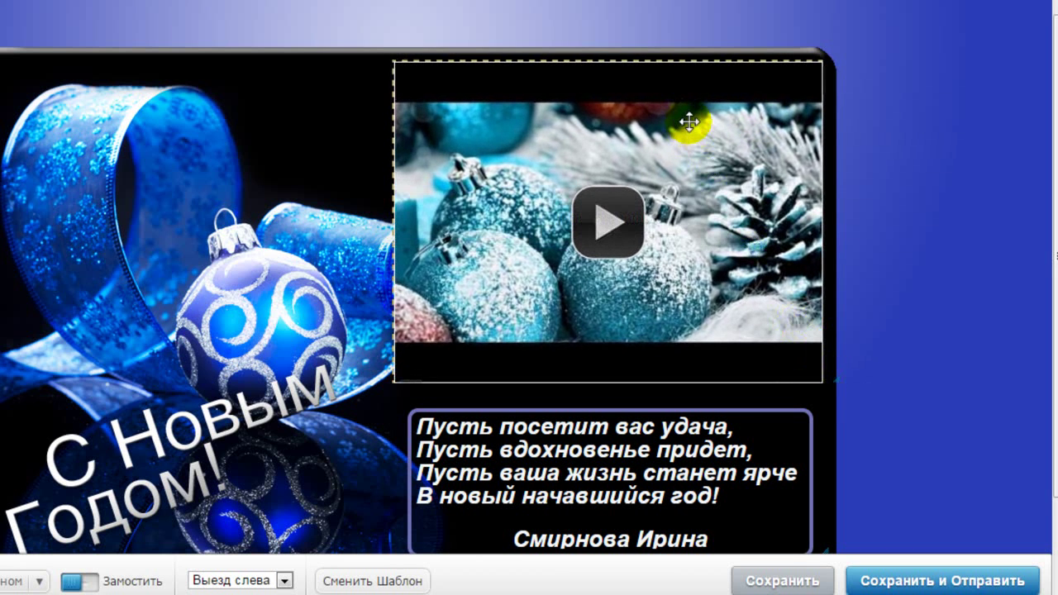
{"action": "left_click_drag", "start_coordinate": [685, 118], "coordinate": [682, 126]}
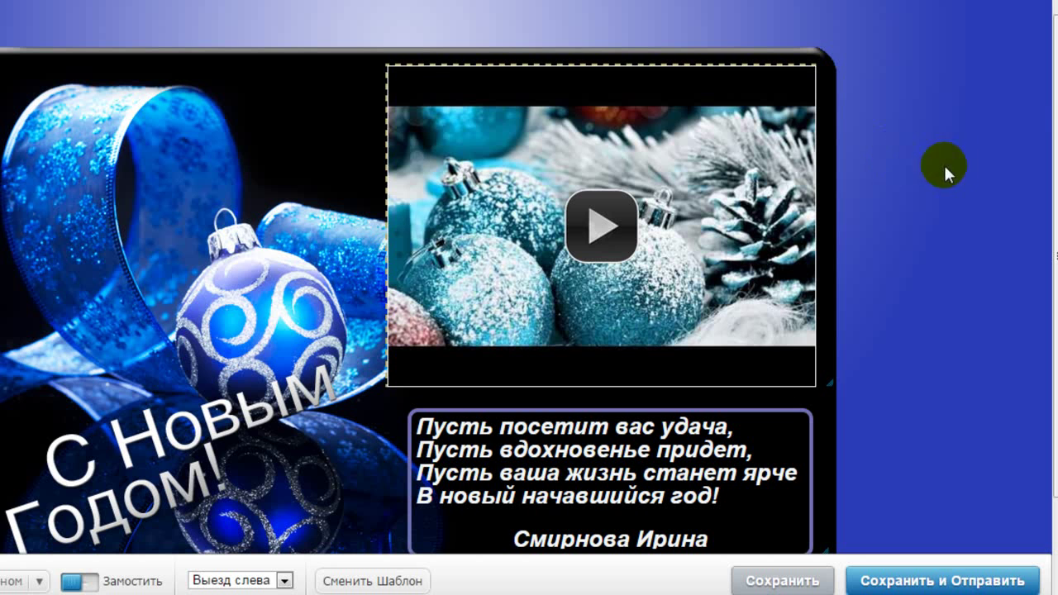
{"action": "left_click_drag", "start_coordinate": [1050, 99], "coordinate": [1050, 173]}
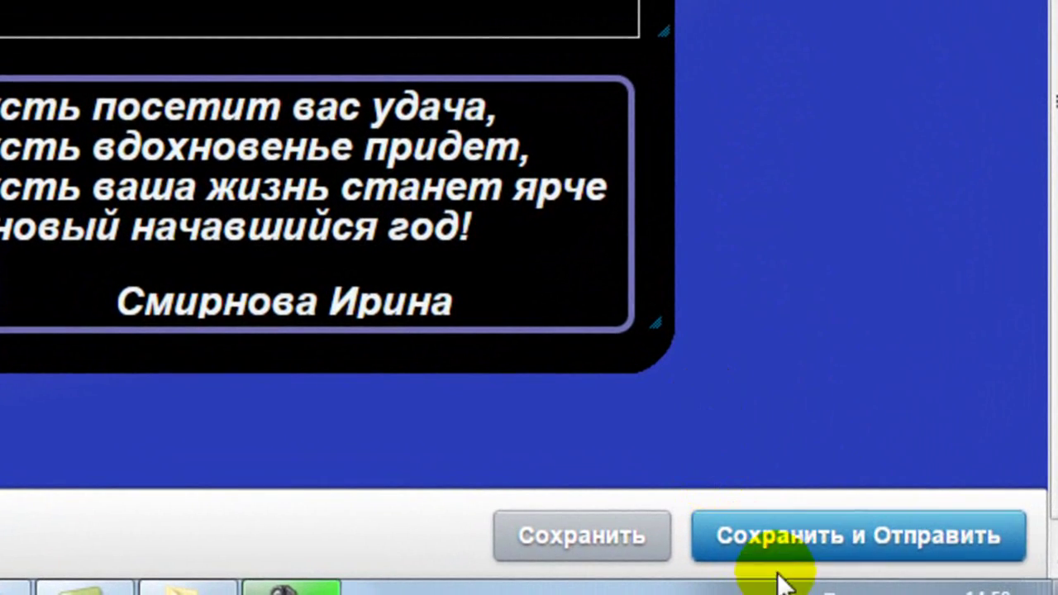
Save the 'Поздравление с Новым Годом!' newsletter along with its sending settings.
{"action": "left_click", "coordinate": [875, 547]}
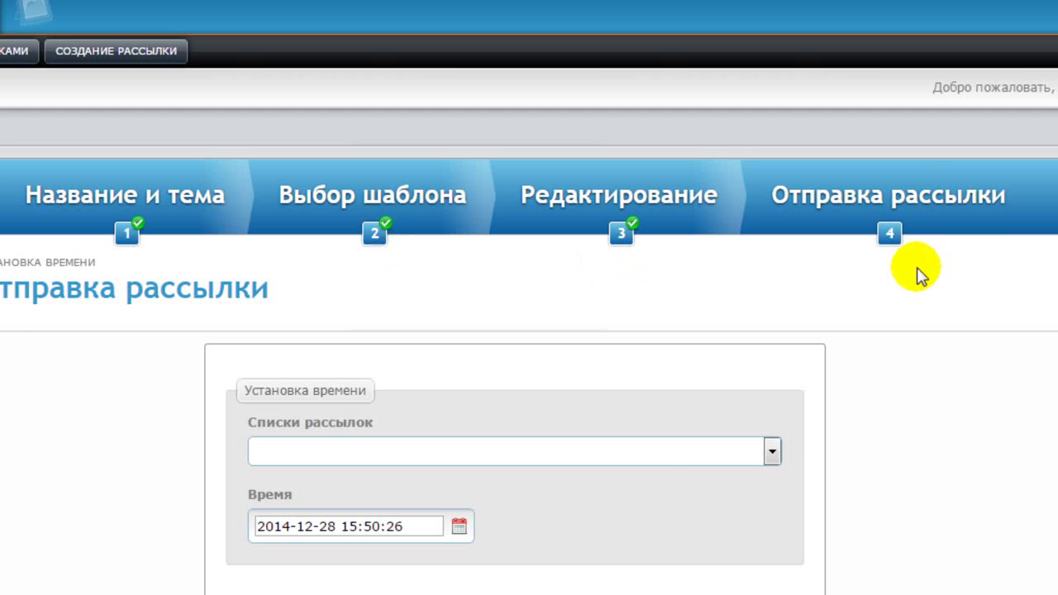
{"action": "scroll", "coordinate": [920, 291], "scroll_direction": "down", "scroll_amount": 2}
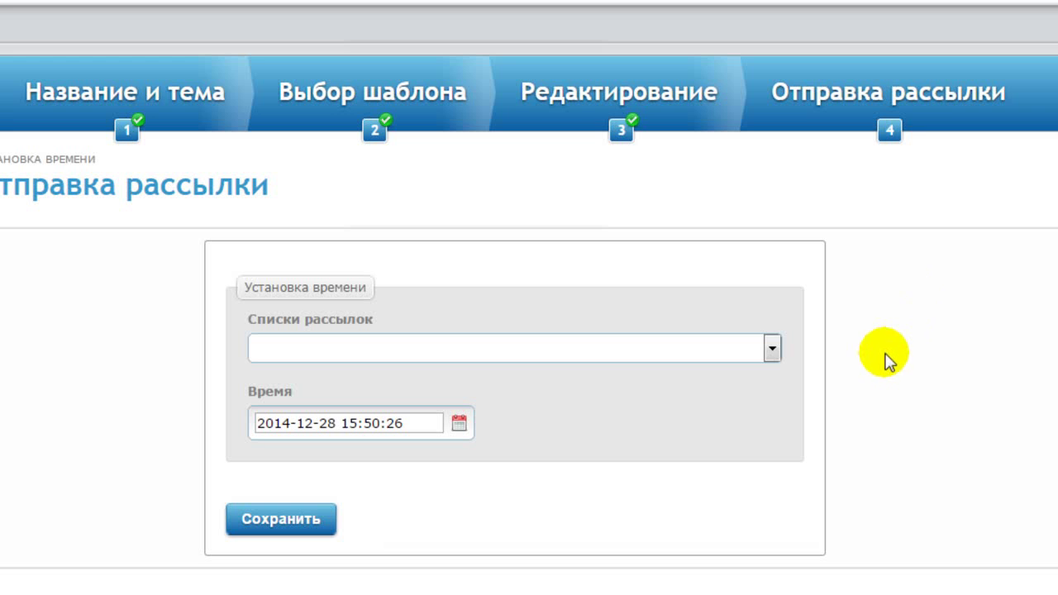
{"action": "left_click", "coordinate": [285, 522]}
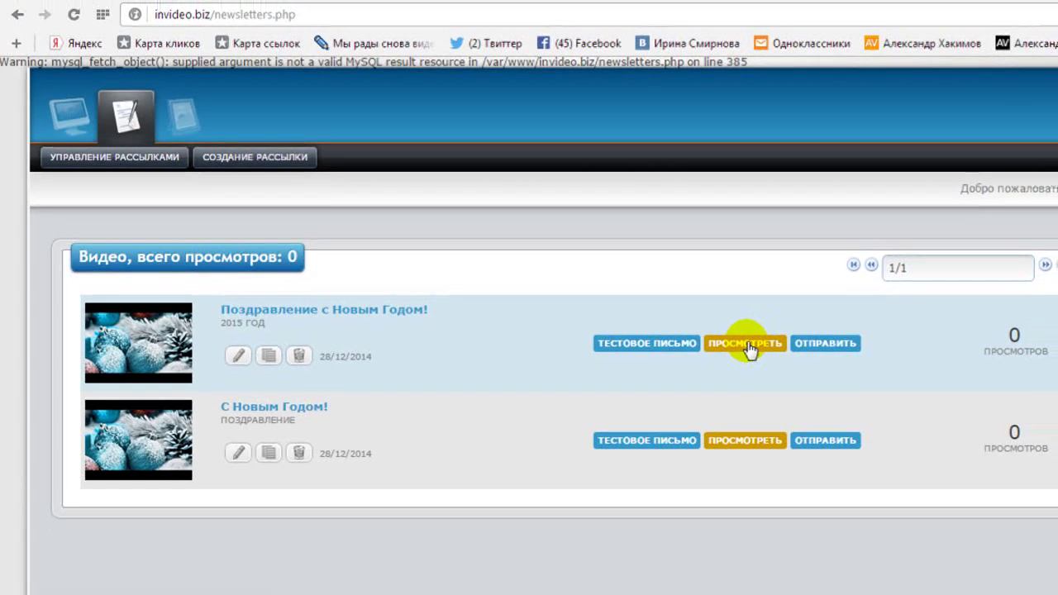
Preview the New Year greeting newsletter and pause its embedded YouTube video.
{"action": "left_click", "coordinate": [749, 350]}
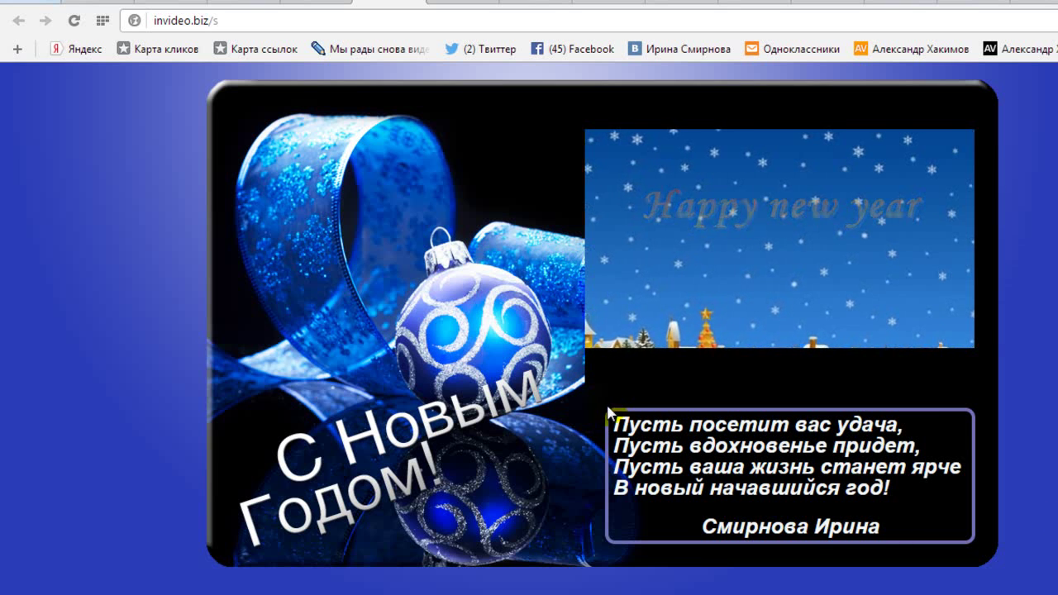
{"action": "mouse_move", "coordinate": [608, 373]}
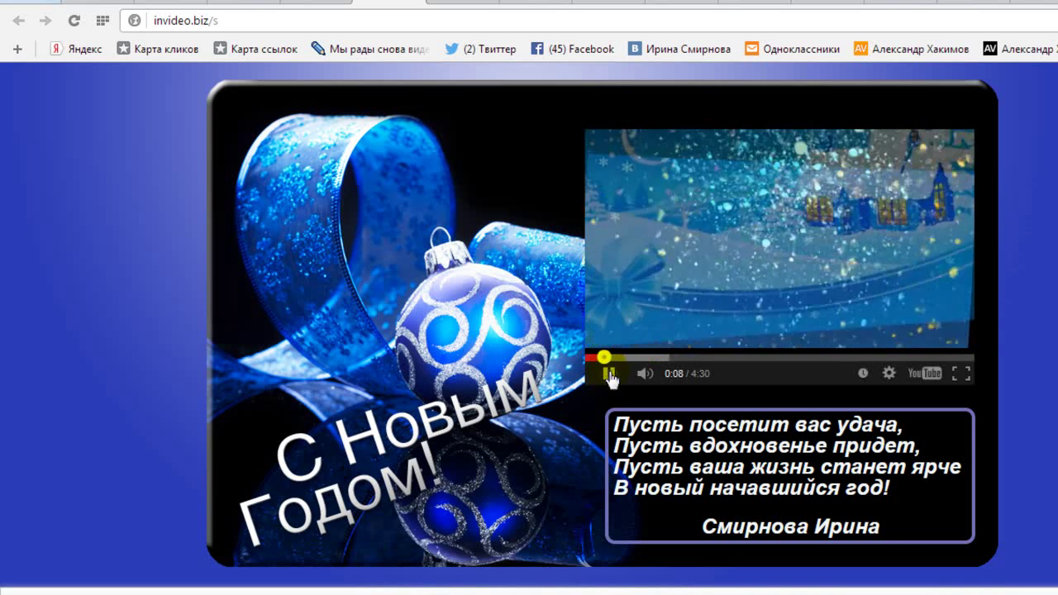
{"action": "left_click", "coordinate": [610, 374]}
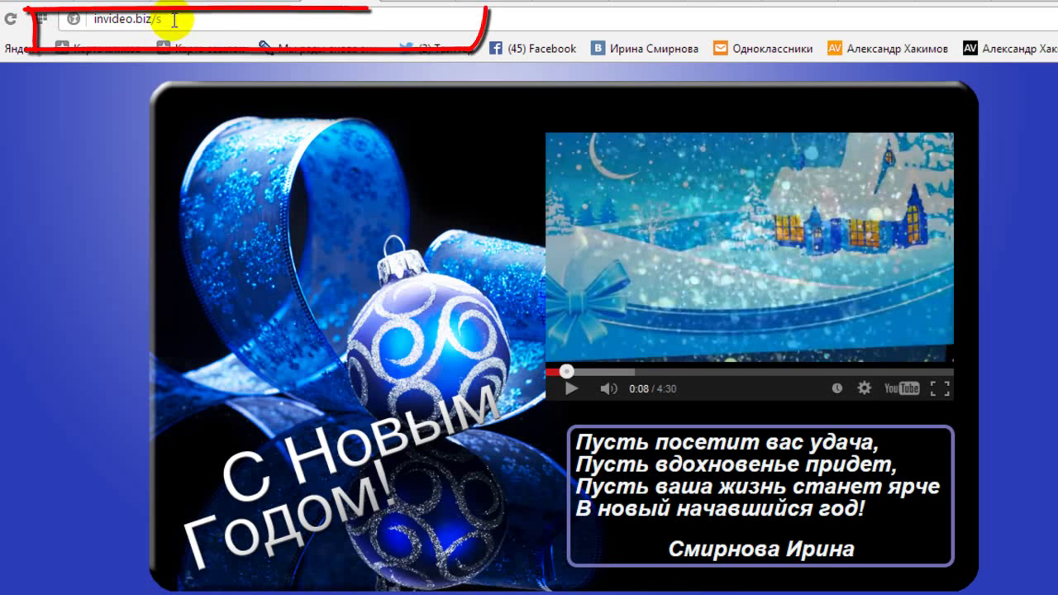
Reload the preview's invideo.biz address in a new tab and pause the video there.
{"action": "left_click", "coordinate": [180, 25]}
{"action": "key", "text": "ctrl+c"}
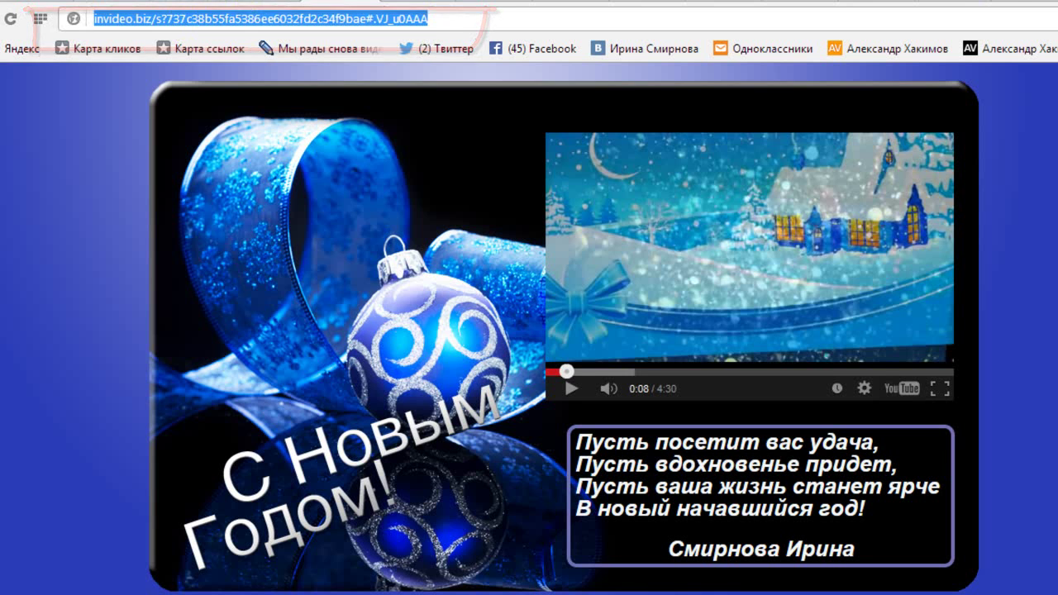
{"action": "key", "text": "ctrl+t"}
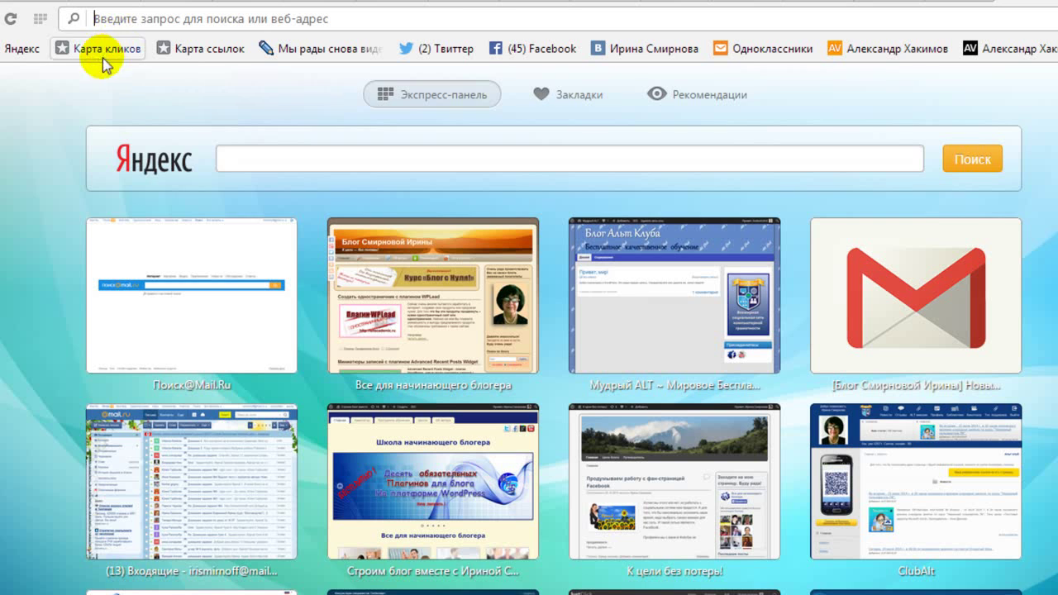
{"action": "key", "text": "ctrl+v"}
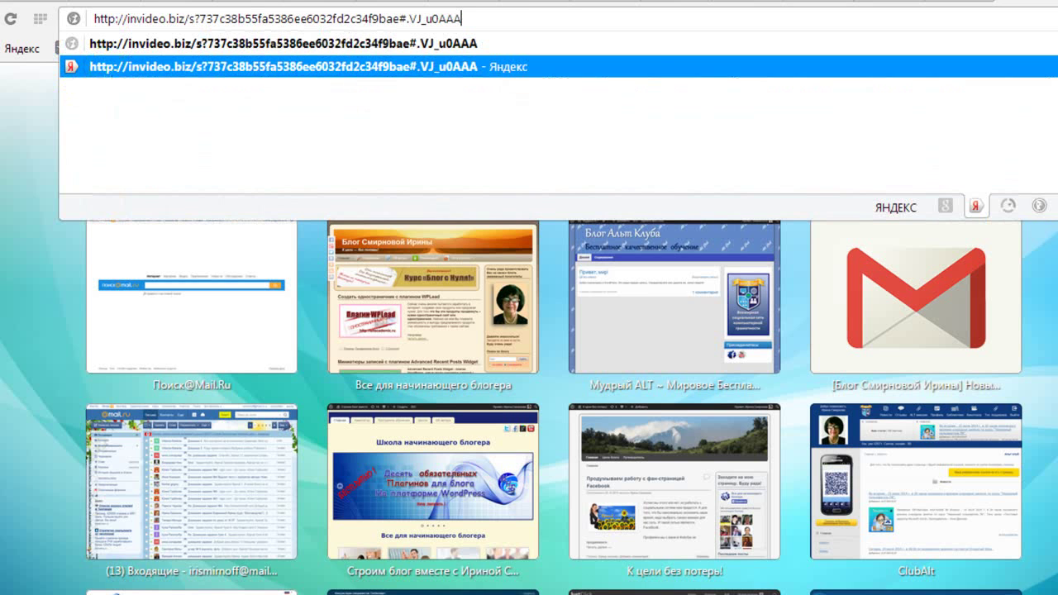
{"action": "key", "text": "Return"}
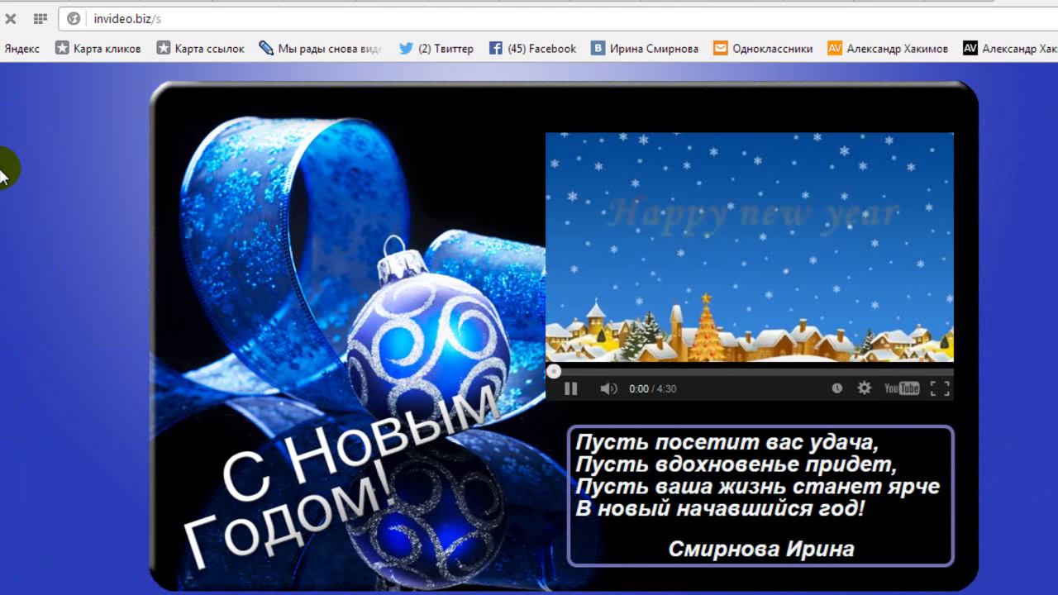
{"action": "left_click", "coordinate": [551, 373]}
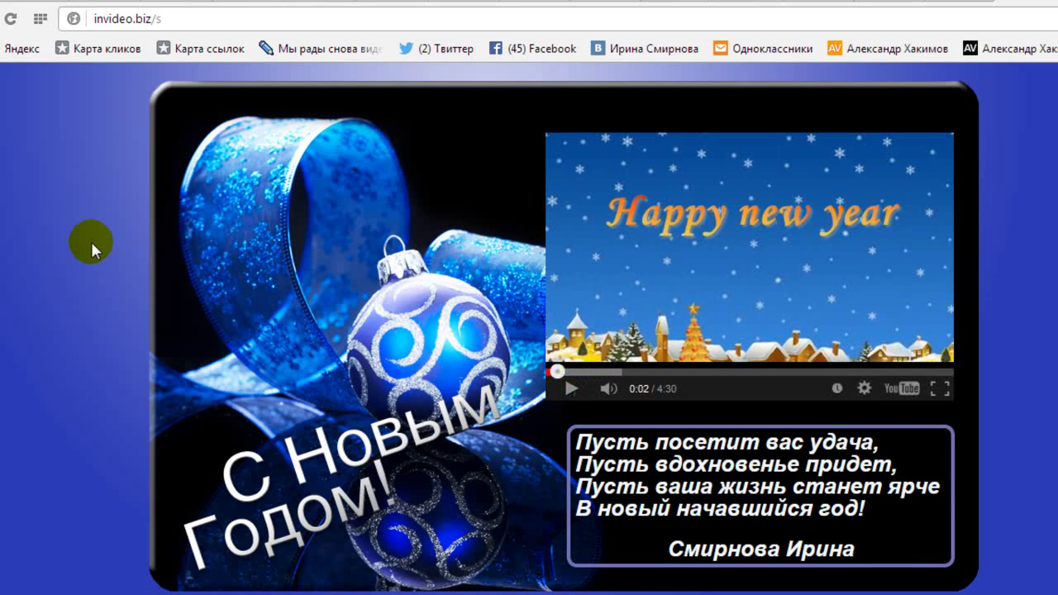